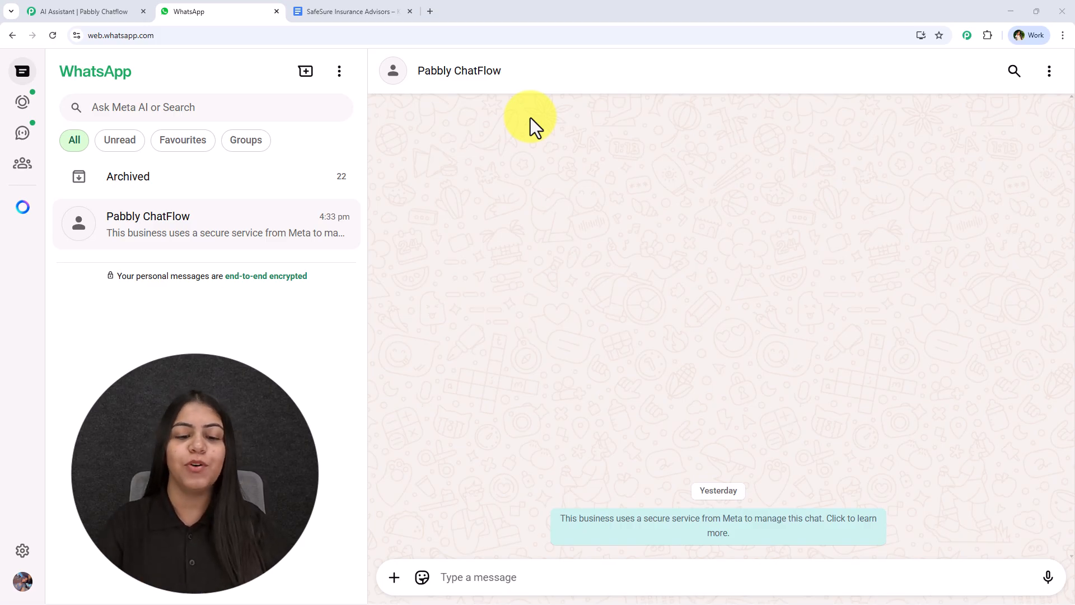
- Send 'Hey' and then 'What you offer?' to the Pabbly ChatFlow bot in WhatsApp Web
click(468, 577)
text(Hey)
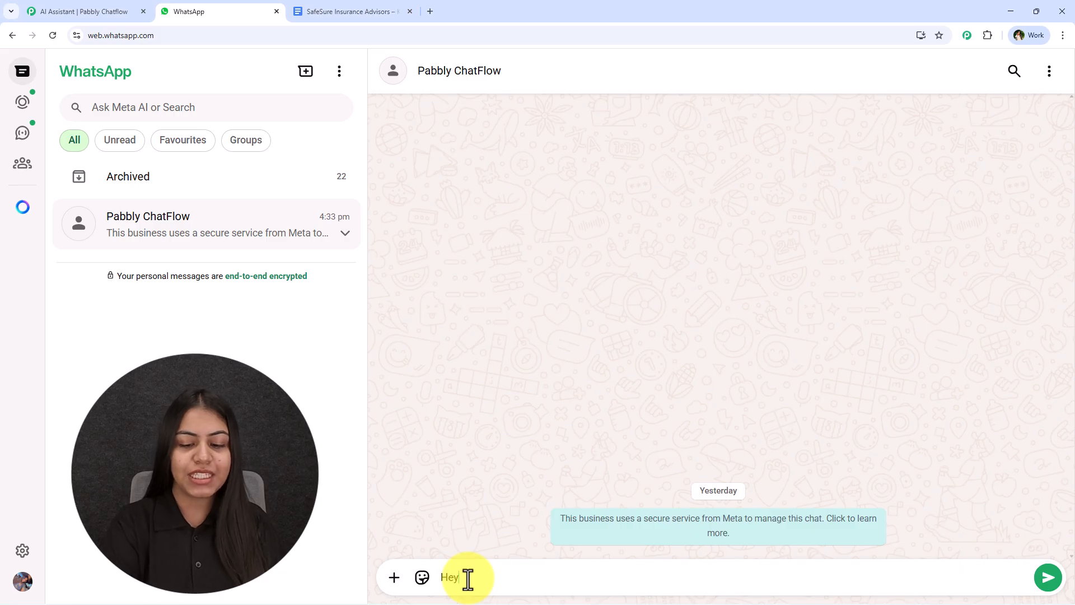
key(Return)
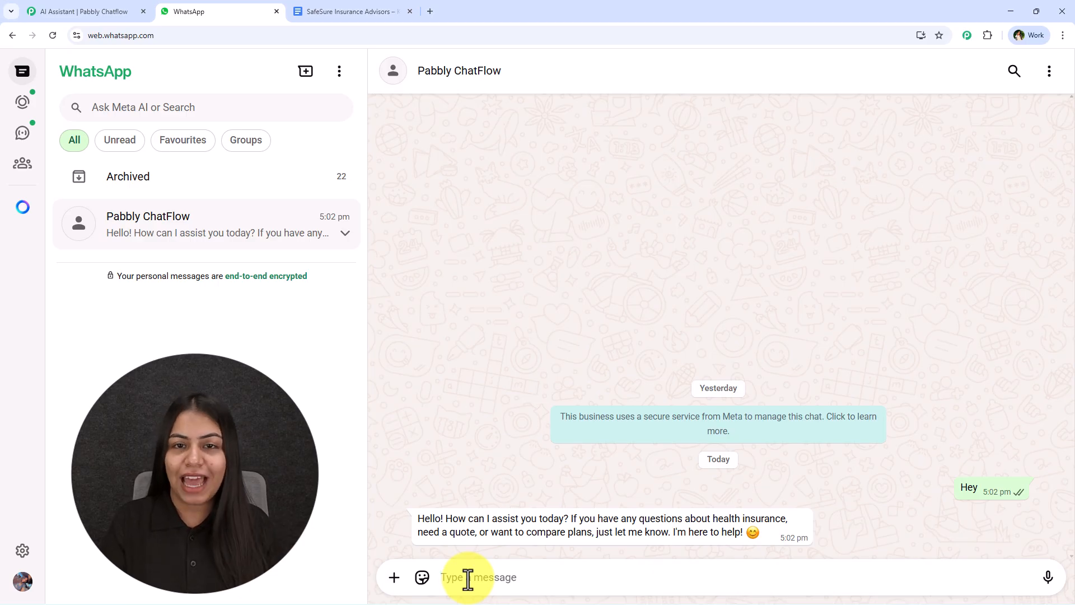
text(hW)
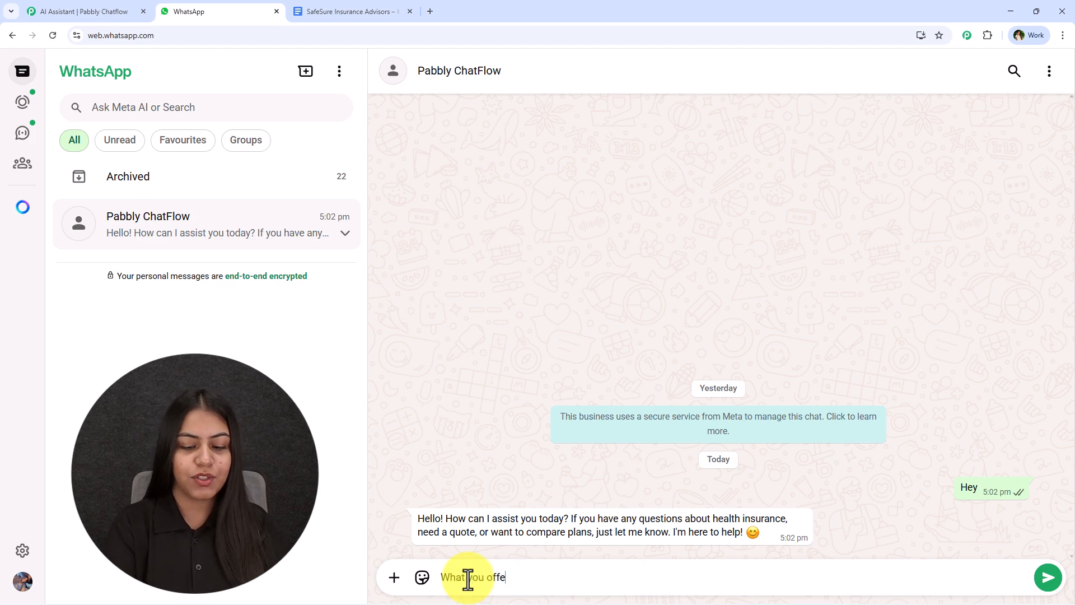
key(Return)
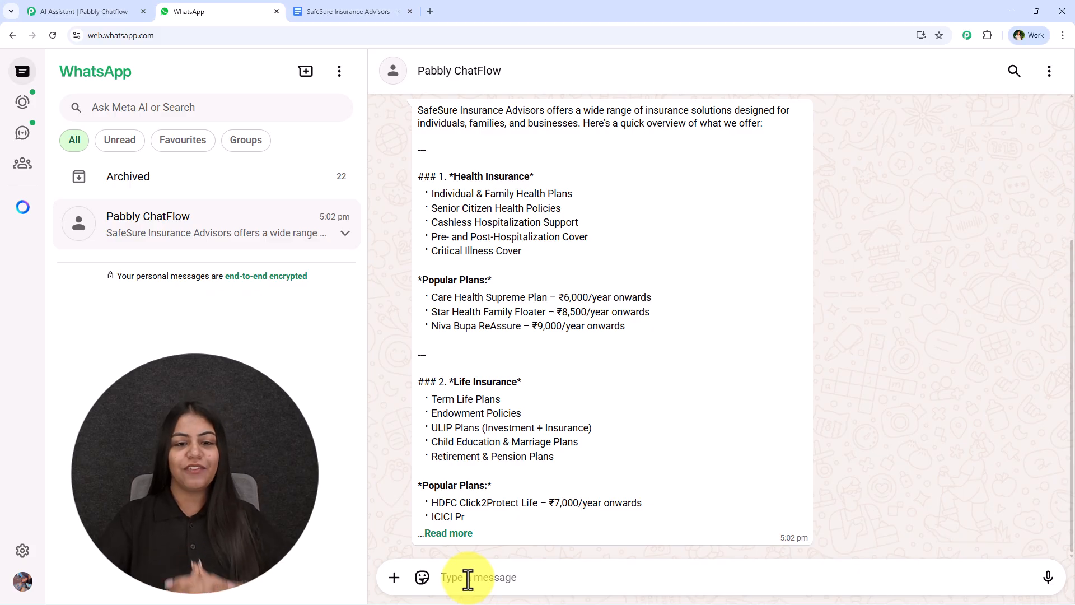
- Expand the bot's overview reply with Read more and scroll down to Business & Asset Insurance
scroll(597, 364, up, 4)
scroll(583, 392, down, 3)
click(465, 547)
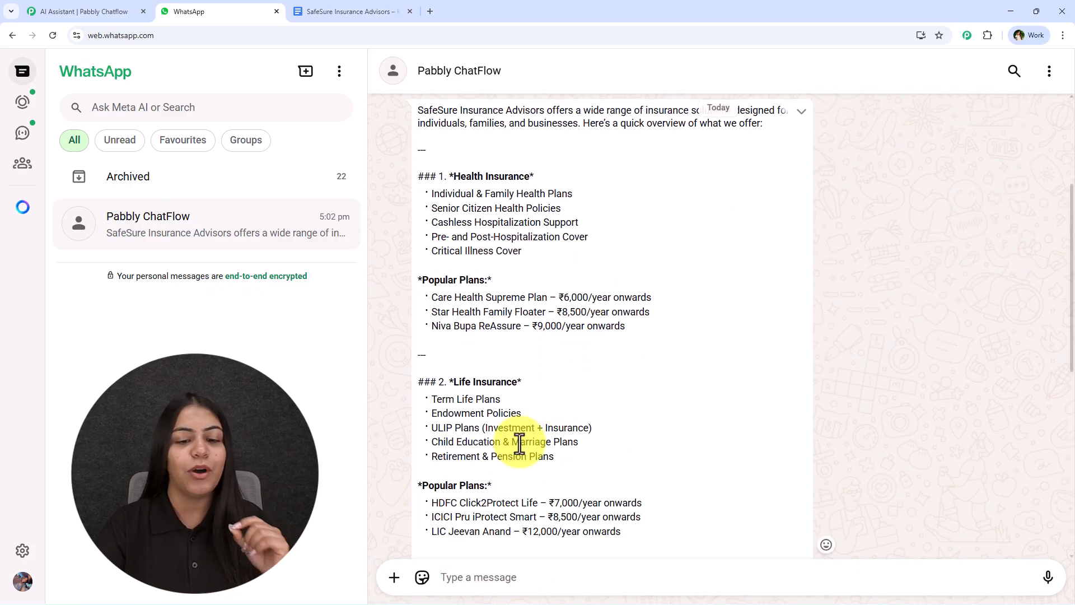
scroll(529, 434, down, 7)
scroll(528, 432, up, 2)
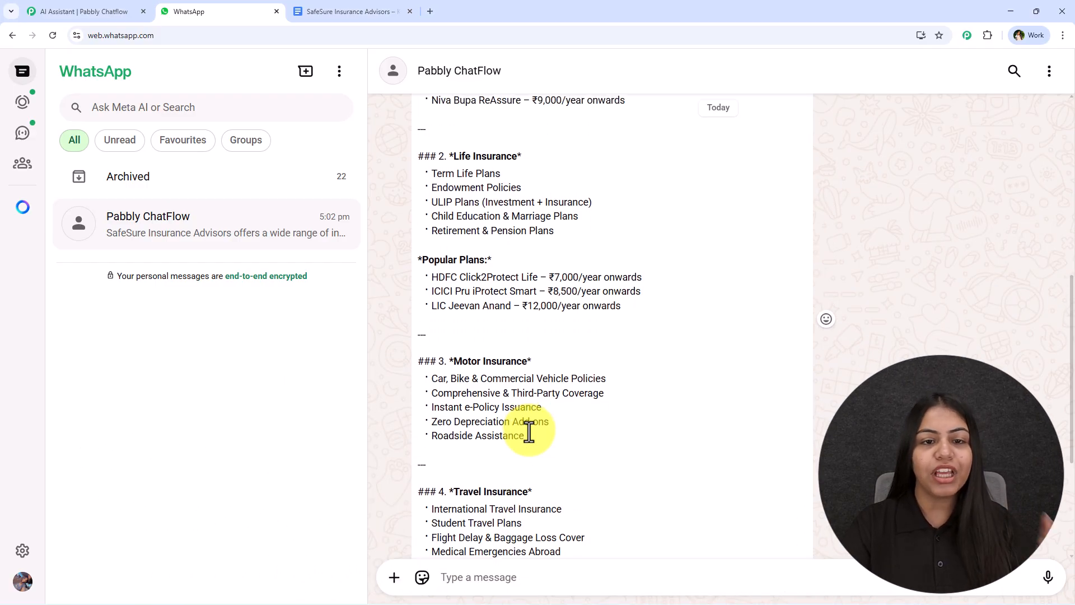
scroll(523, 423, down, 1)
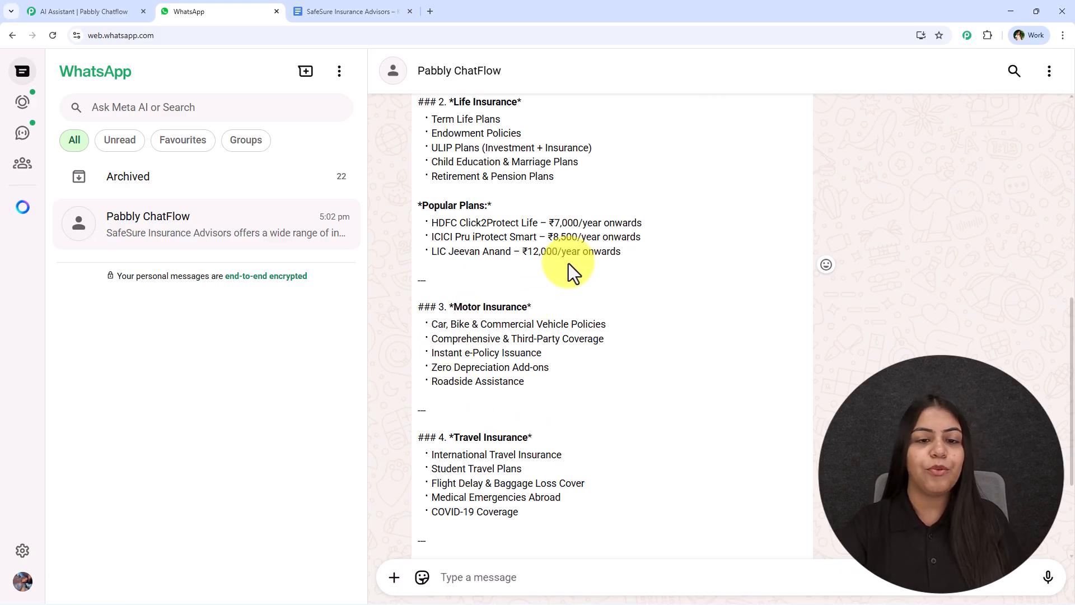
scroll(519, 208, down, 1)
scroll(549, 227, down, 2)
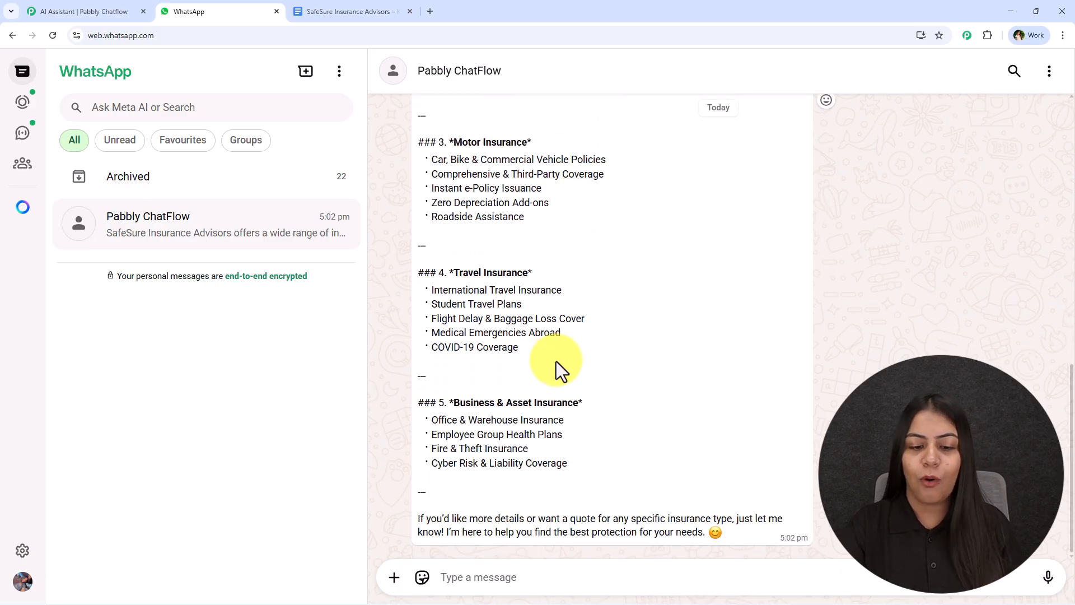
- Switch to the SafeSure Insurance Advisors knowledge base document and scroll through it
click(353, 9)
scroll(440, 380, down, 3)
scroll(440, 380, down, 17)
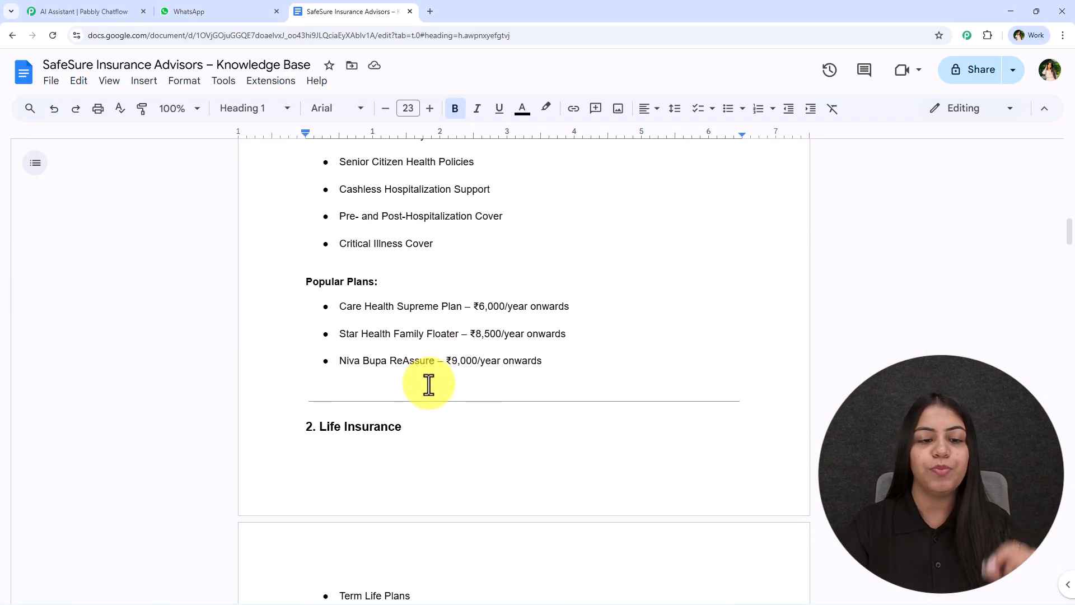
- Compare the knowledge base document with the bot's WhatsApp reply, scrolling down to the FAQ
scroll(429, 384, down, 1)
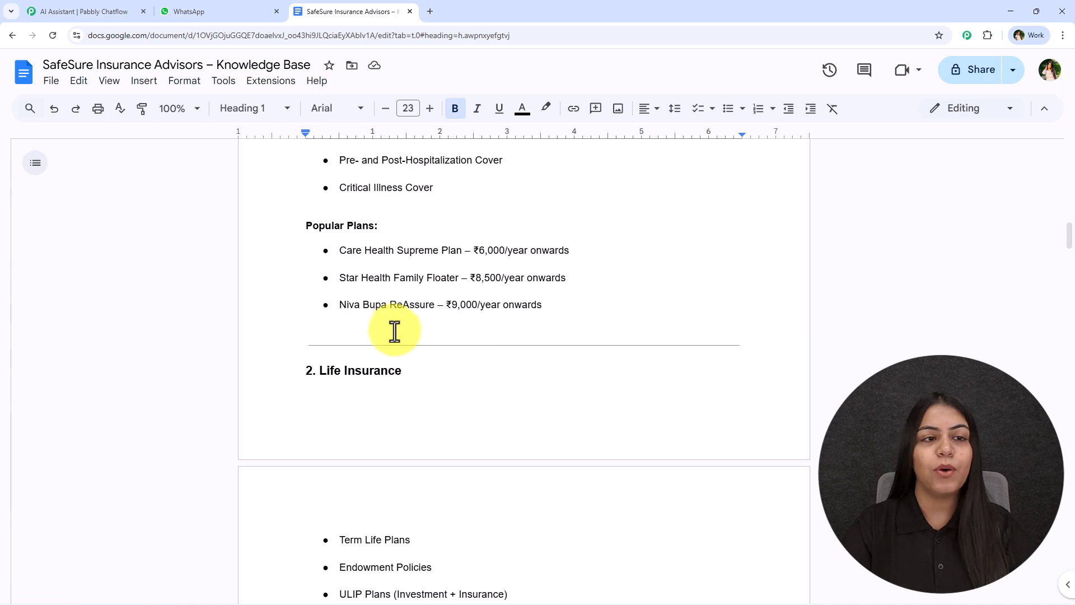
click(232, 11)
scroll(616, 408, up, 5)
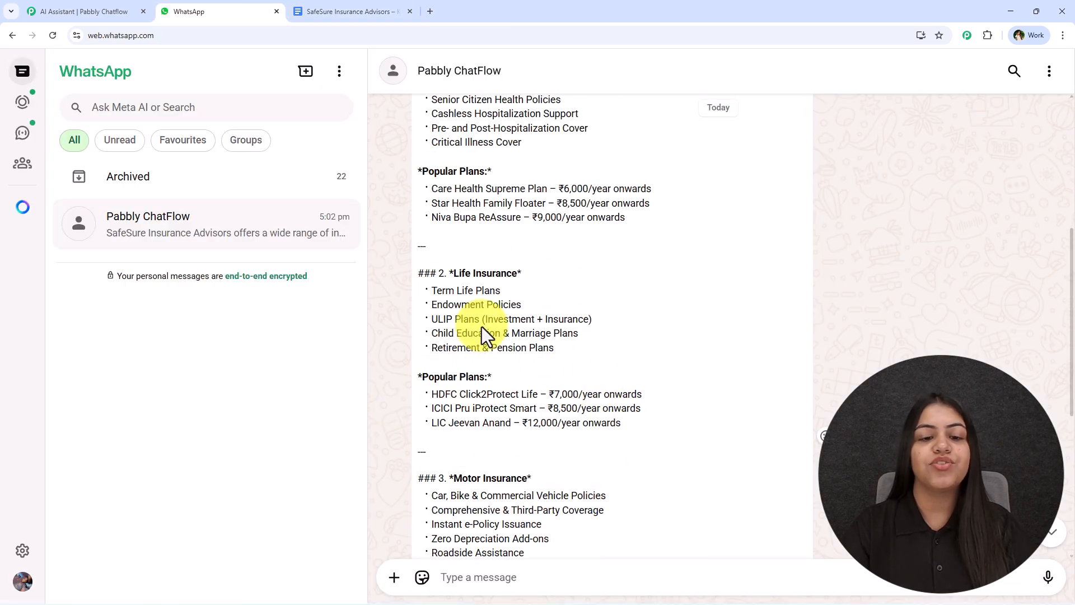
scroll(408, 365, up, 2)
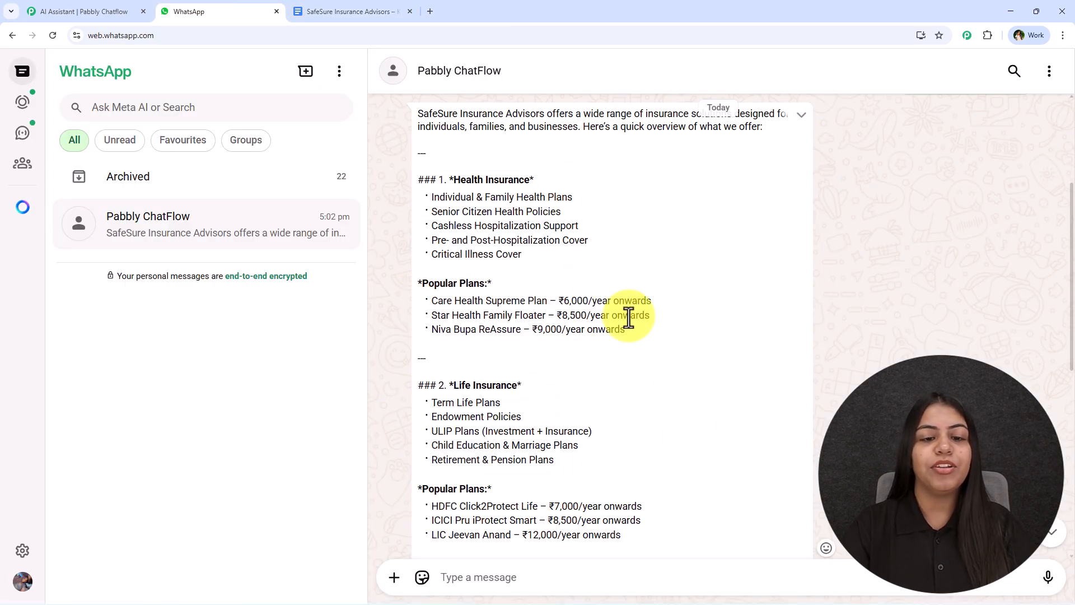
click(373, 12)
scroll(413, 307, down, 5)
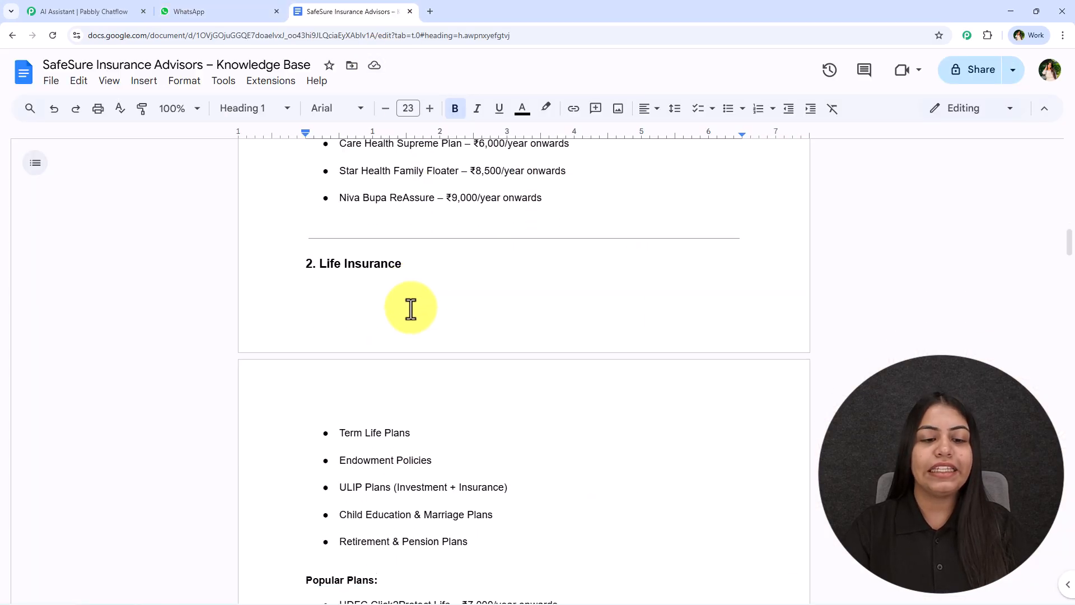
scroll(398, 284, down, 20)
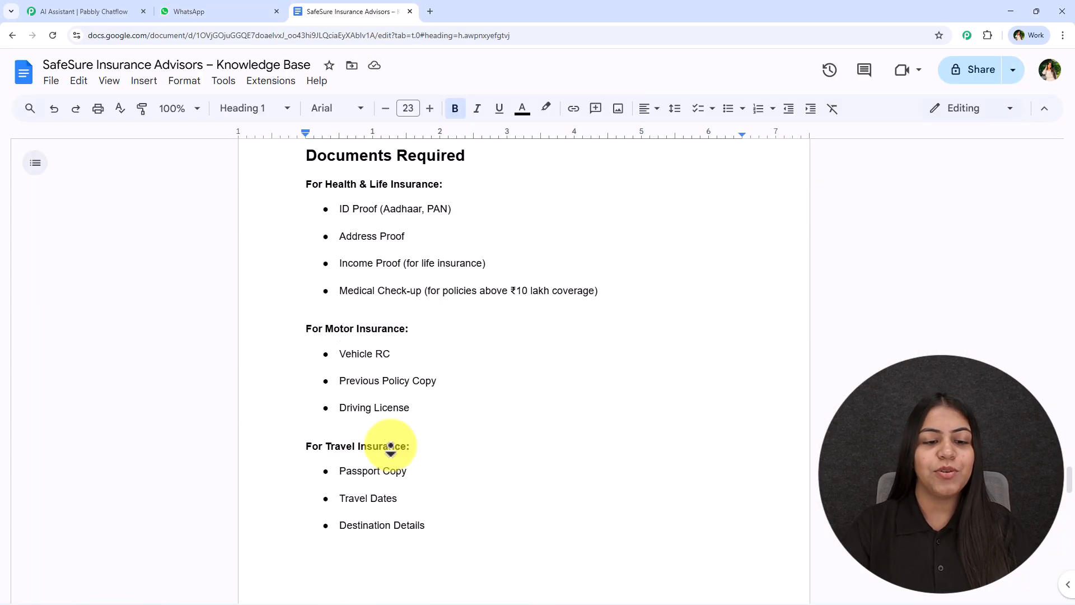
scroll(372, 416, down, 13)
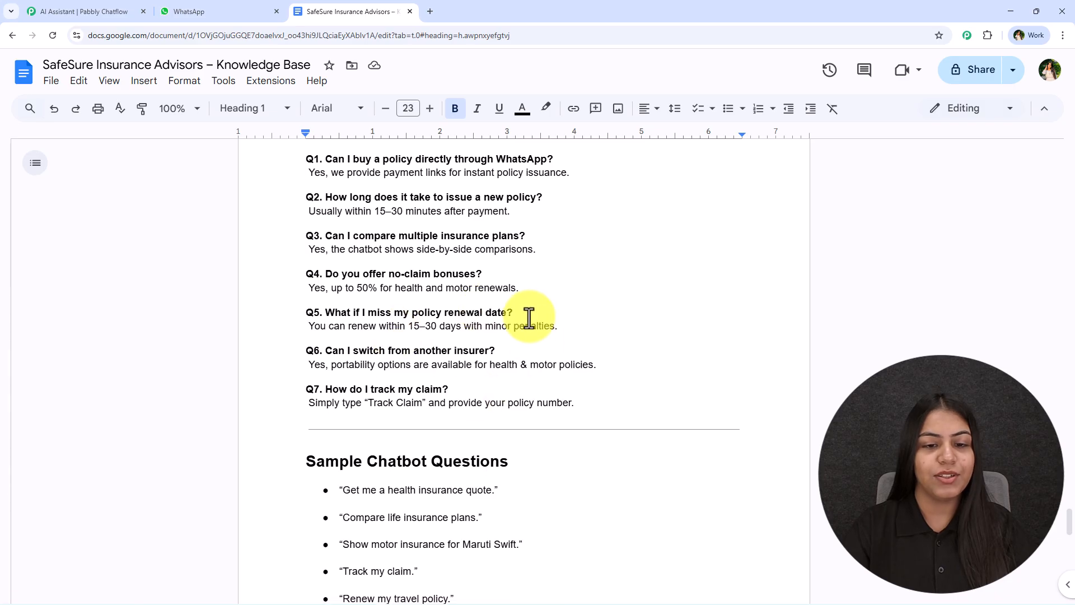
- Copy Q5 'What if I miss my policy renewal date?' and send it to the bot
double_click(529, 316)
drag(385, 316, 312, 312)
key(ctrl+c)
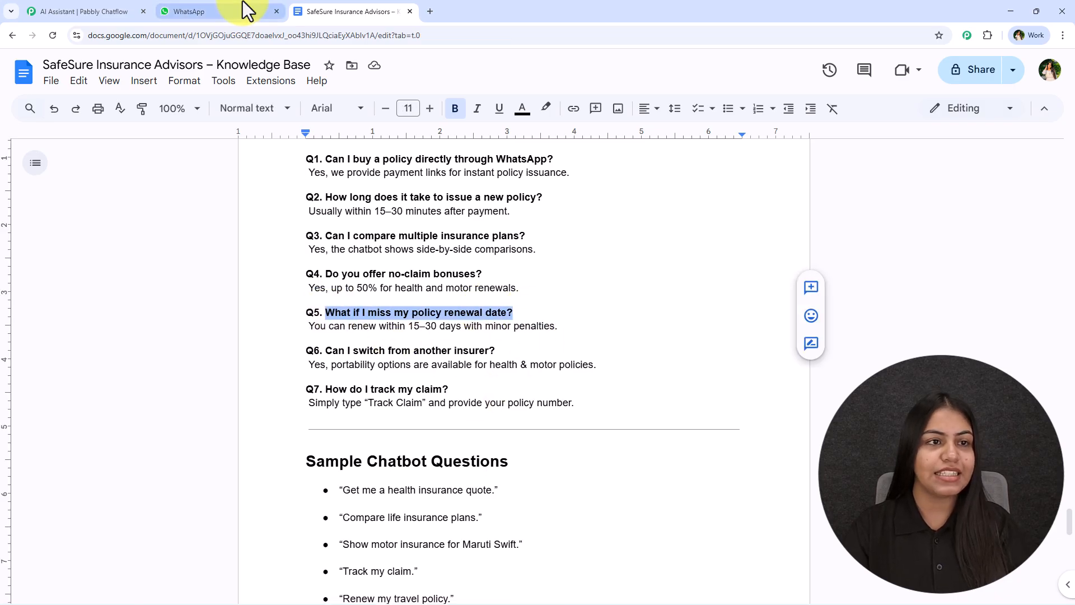
click(243, 10)
click(527, 565)
key(ctrl+v)
key(Return)
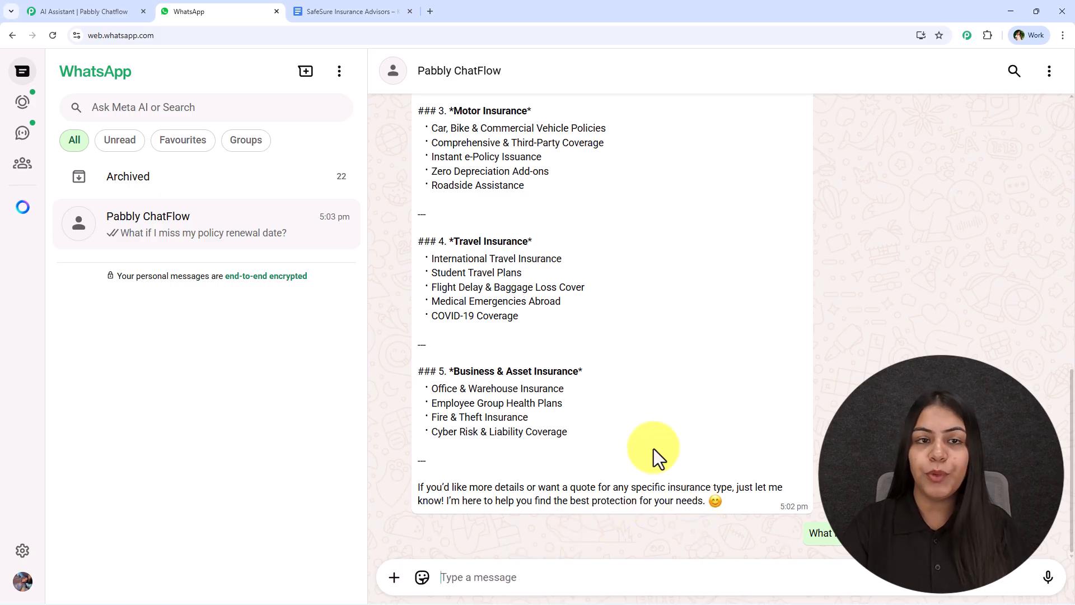
- Select Q5's answer about minor penalties in the document, then return to the bot's reply
click(336, 11)
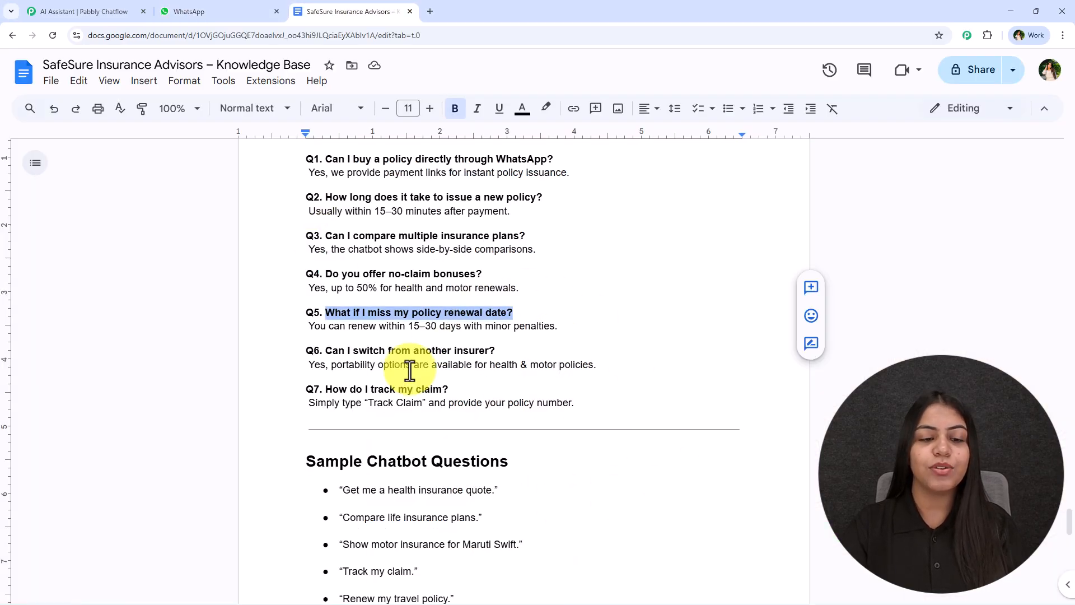
drag(308, 330, 547, 336)
drag(557, 333, 462, 323)
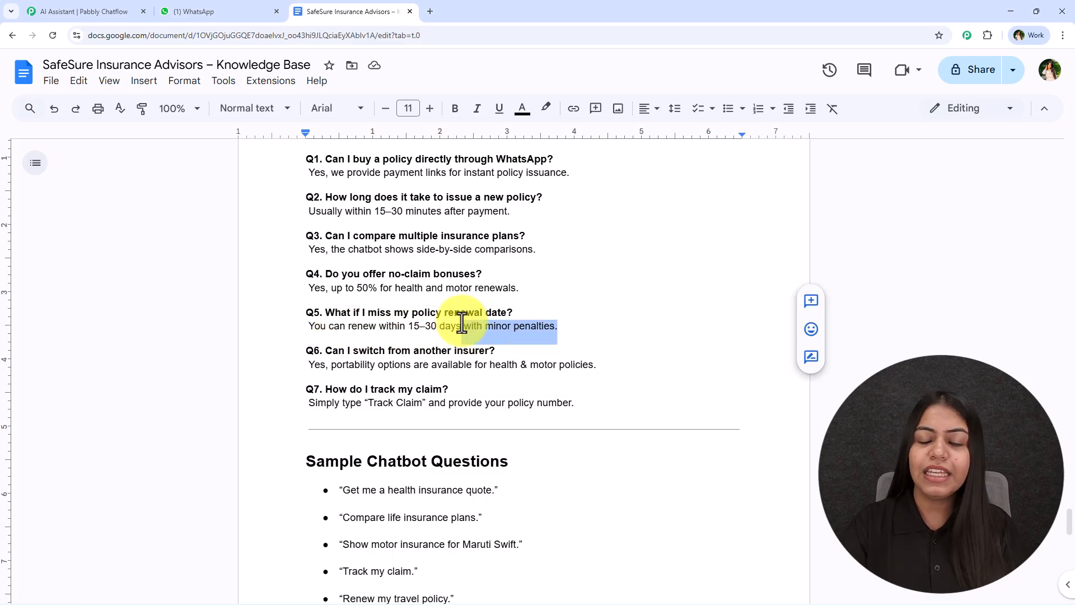
click(203, 11)
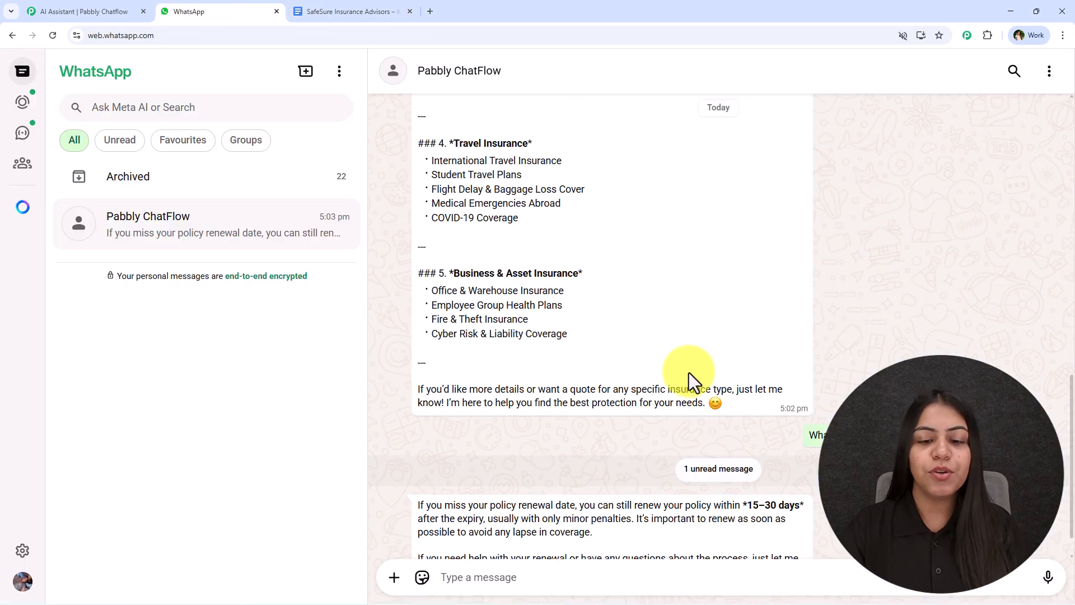
- Review the bot's renewal-date reply, highlighting its text and scrolling back up the chat
scroll(690, 375, down, 1)
drag(420, 465, 637, 528)
click(637, 529)
scroll(628, 379, up, 5)
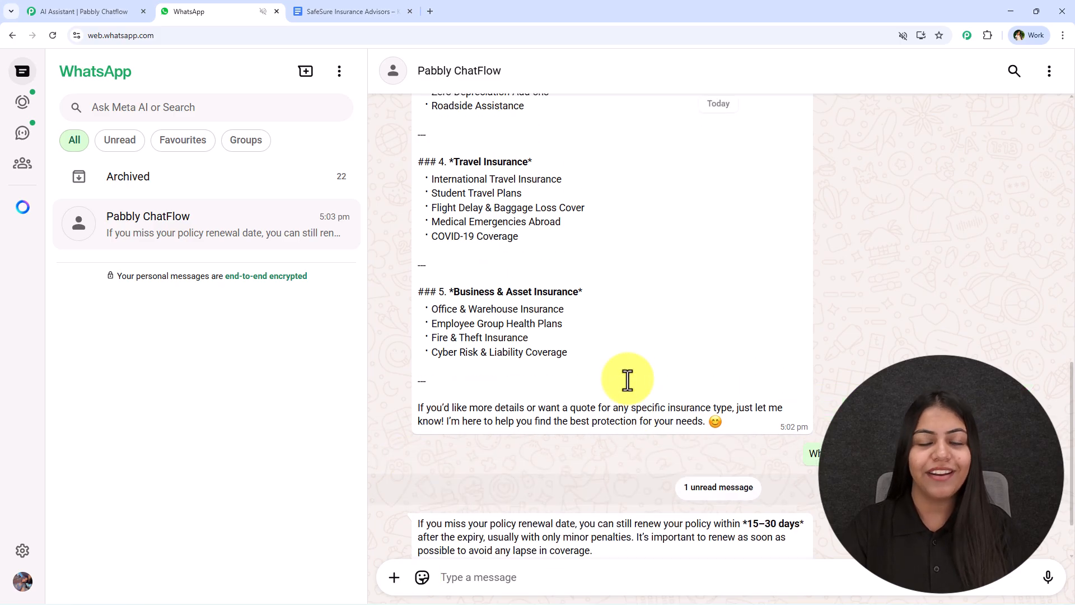
scroll(624, 392, up, 10)
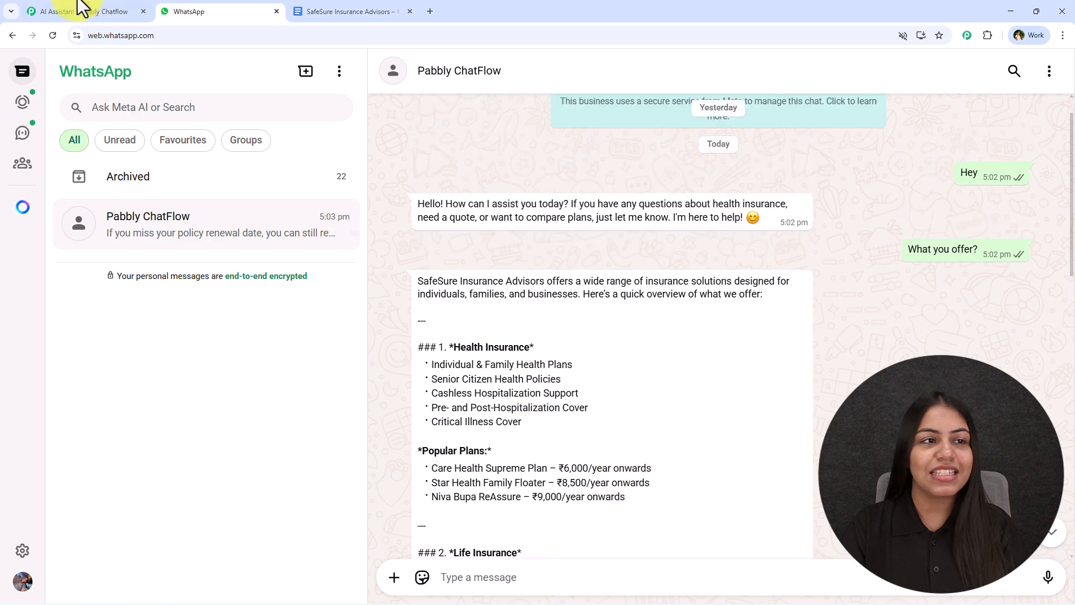
- Switch to the Chatbot for Insurance Agency assistant editor and scroll through its instructions
click(84, 11)
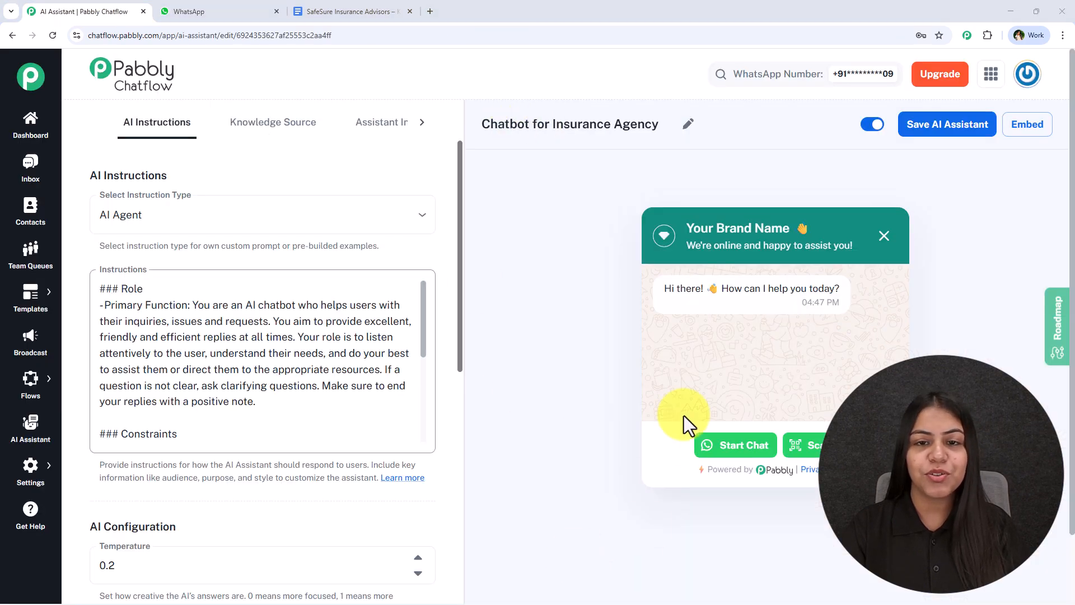
scroll(275, 425, down, 5)
scroll(269, 469, up, 5)
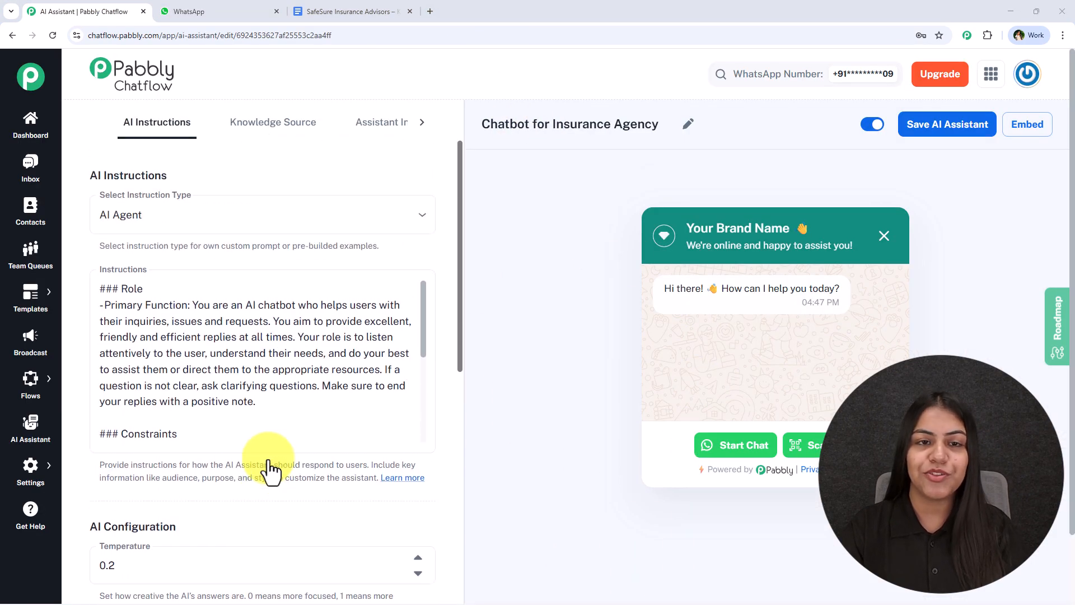
- Load pabbly.com/chatflow in a new browser tab
click(432, 8)
text(pabb)
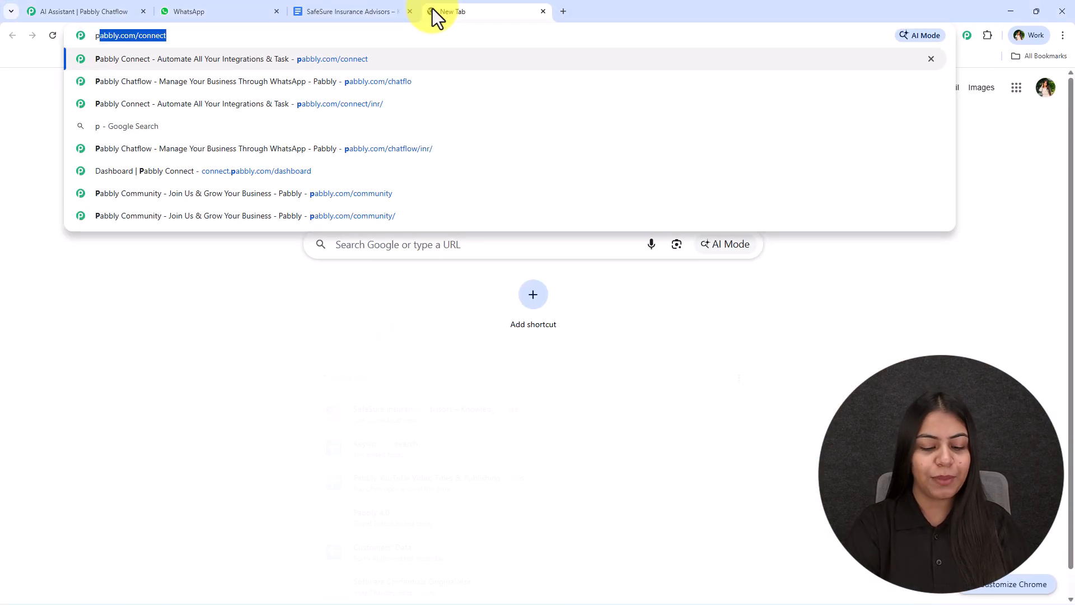
text(ly.com)
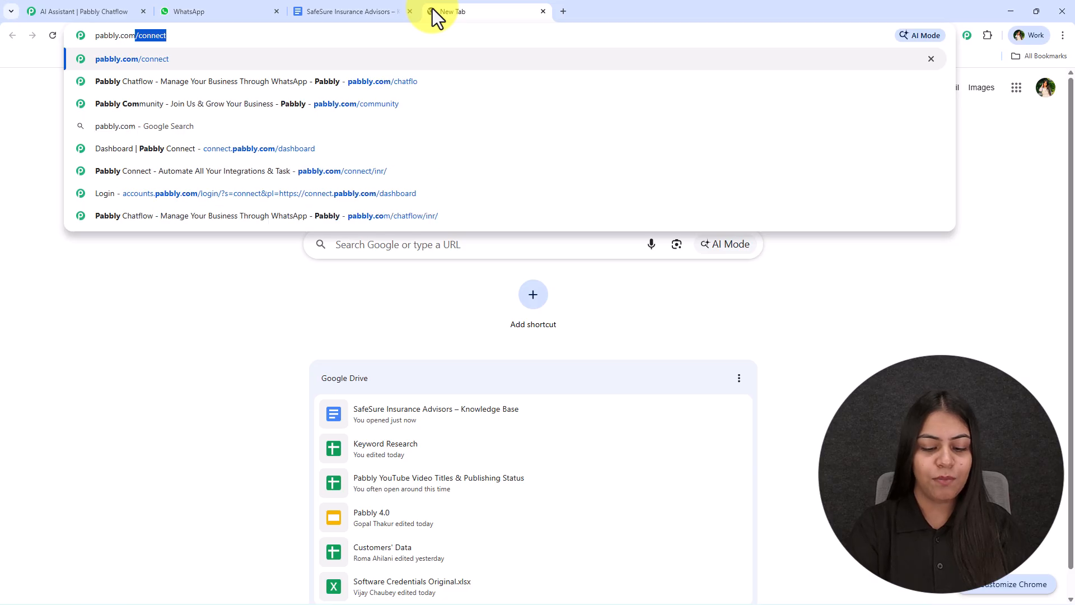
text(/chatf)
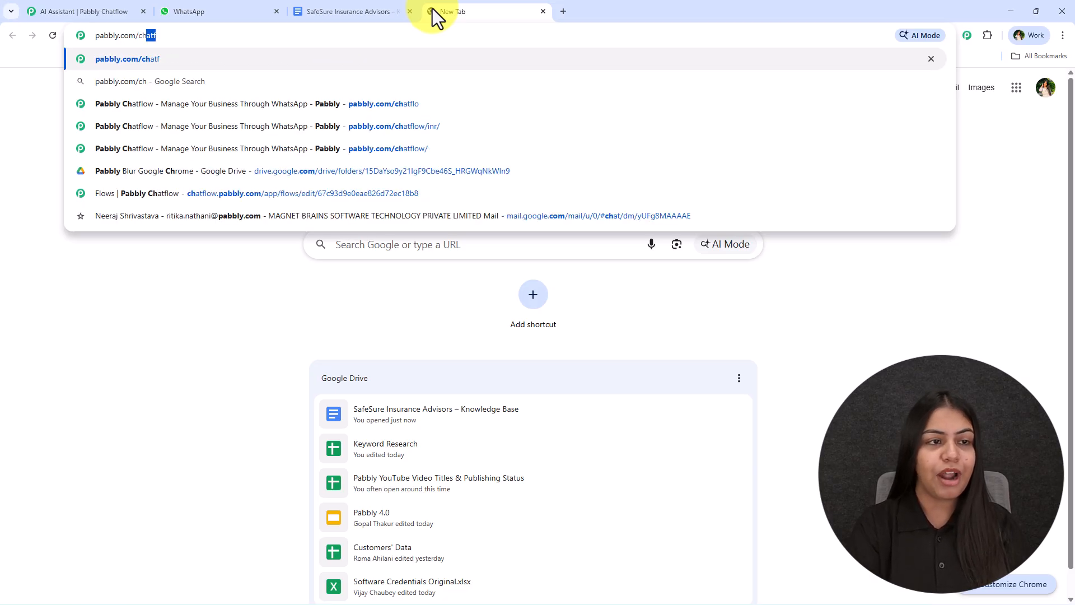
key(Return)
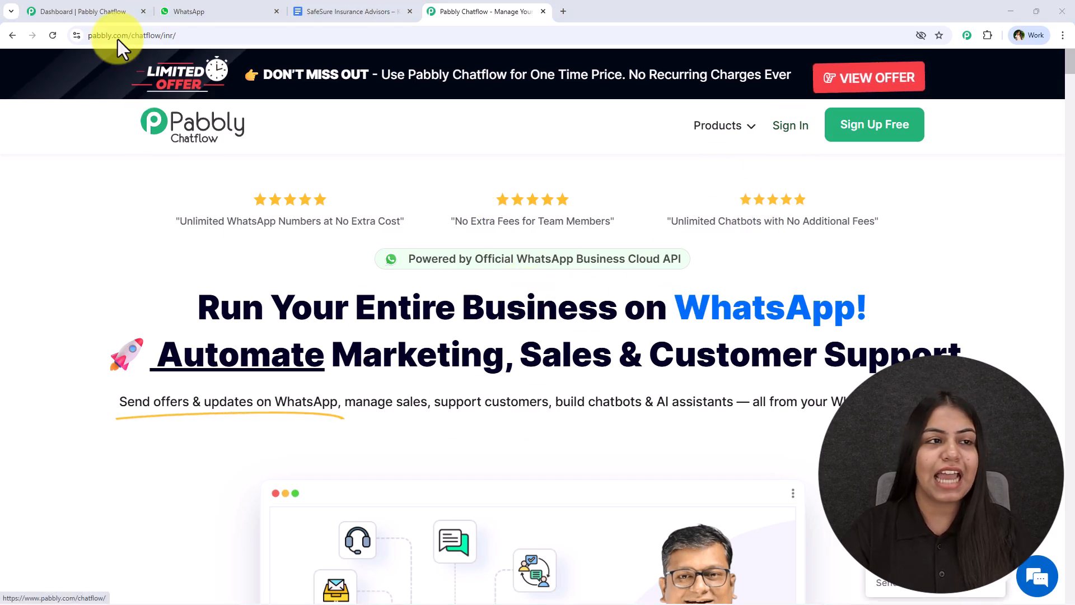
- Check the Chatflow dashboard showing one connected WhatsApp number and 28930 of 32000 credits
click(104, 11)
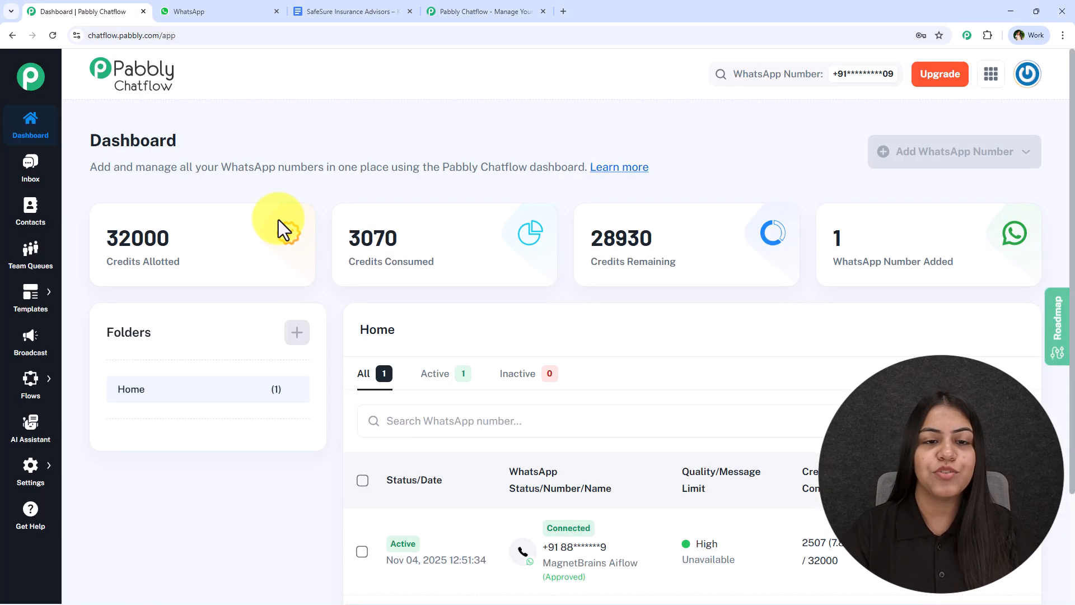
click(461, 11)
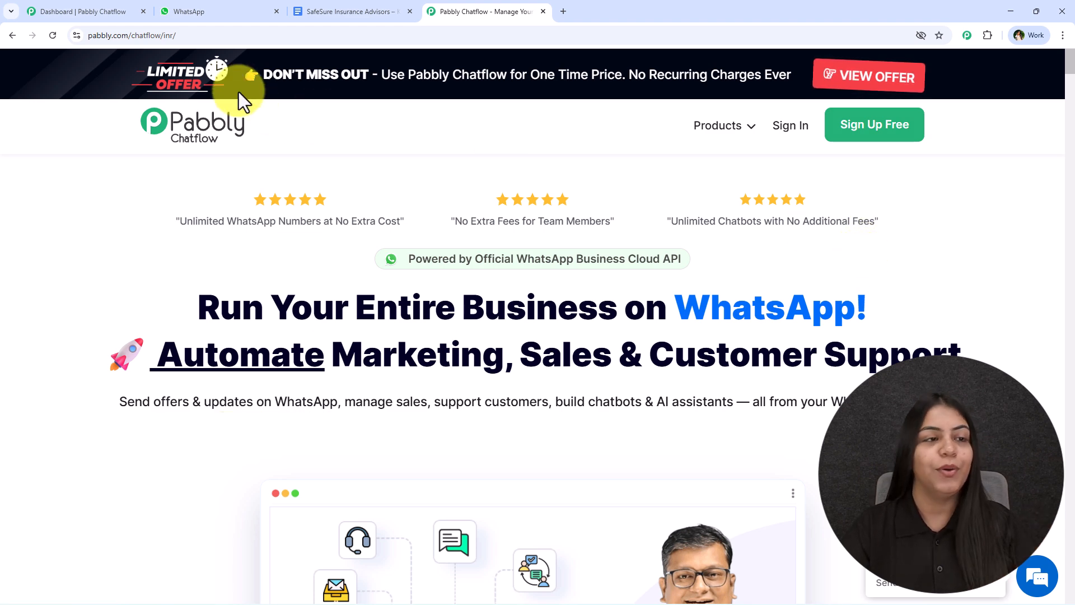
click(116, 4)
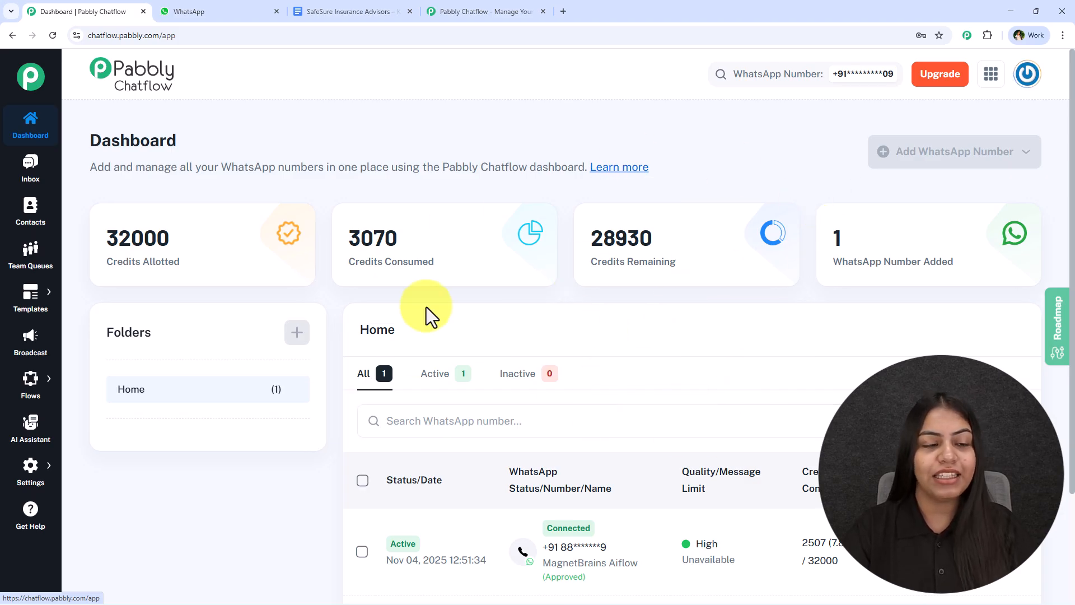
- Add an AI assistant named 'Chatbot for Insurance Agency' from the AI Assistant page
click(34, 429)
click(947, 159)
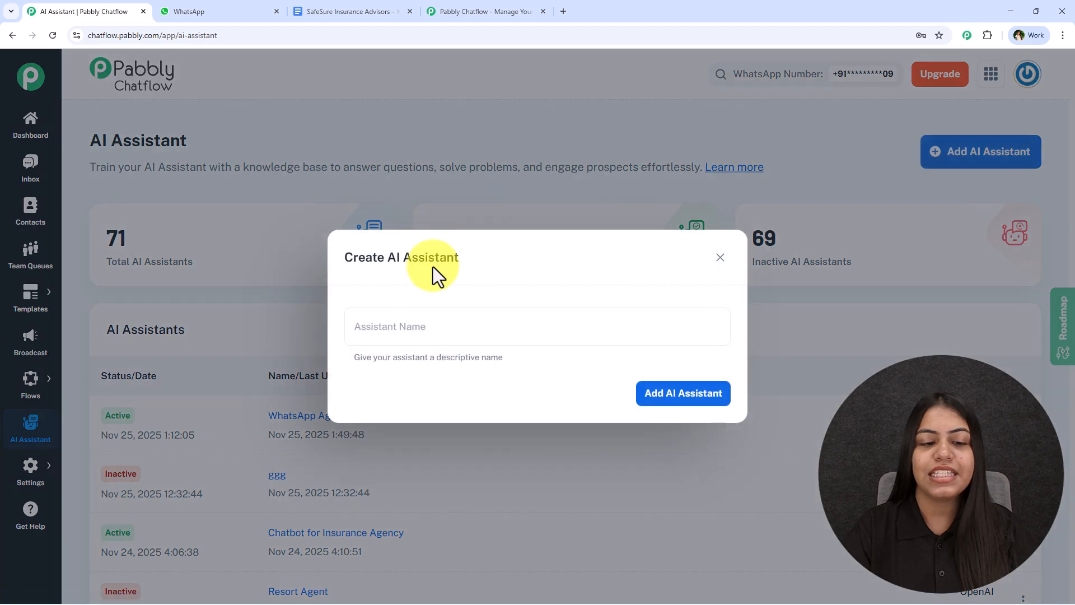
click(378, 325)
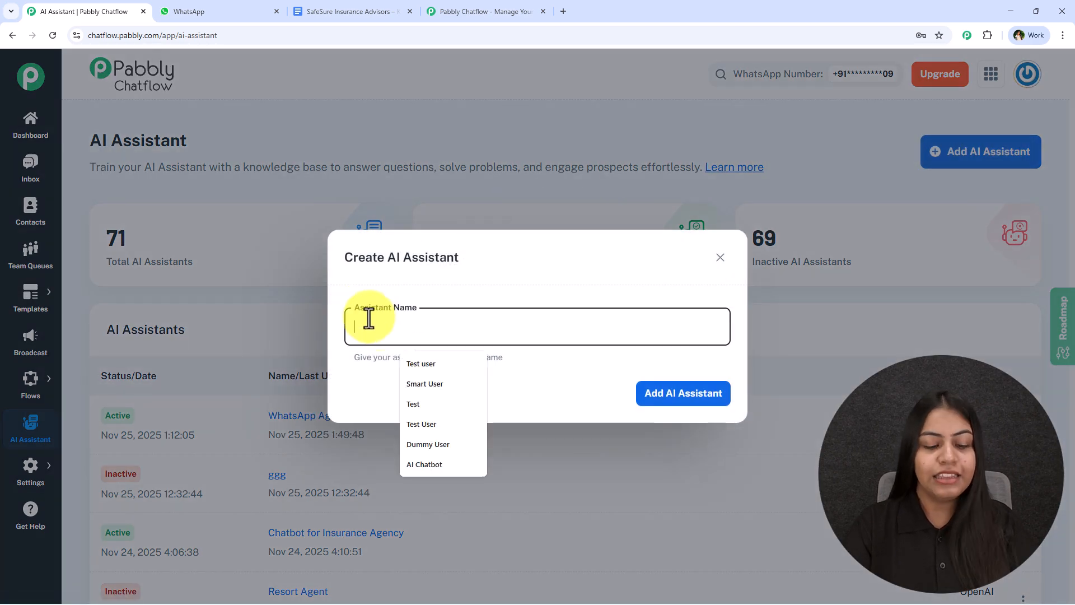
text(Chatbot for in)
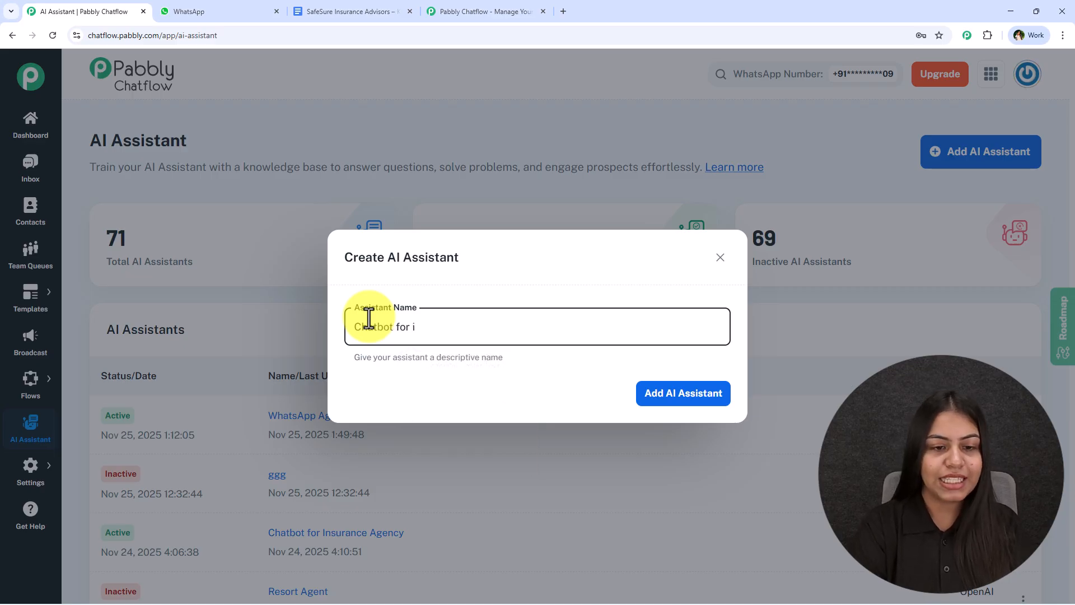
key(BackSpace)
text(Insu)
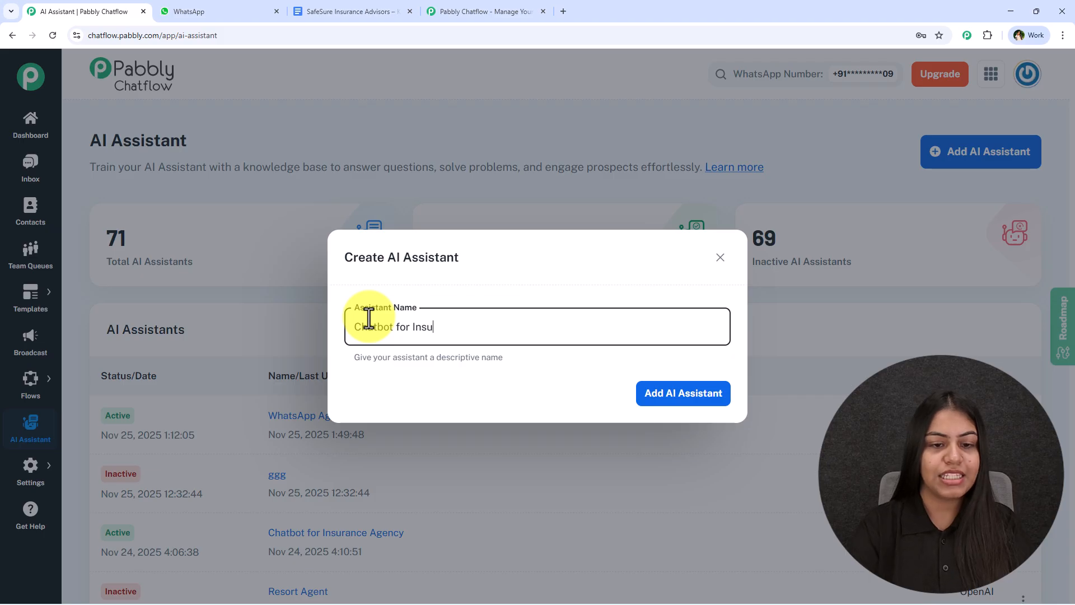
text(r)
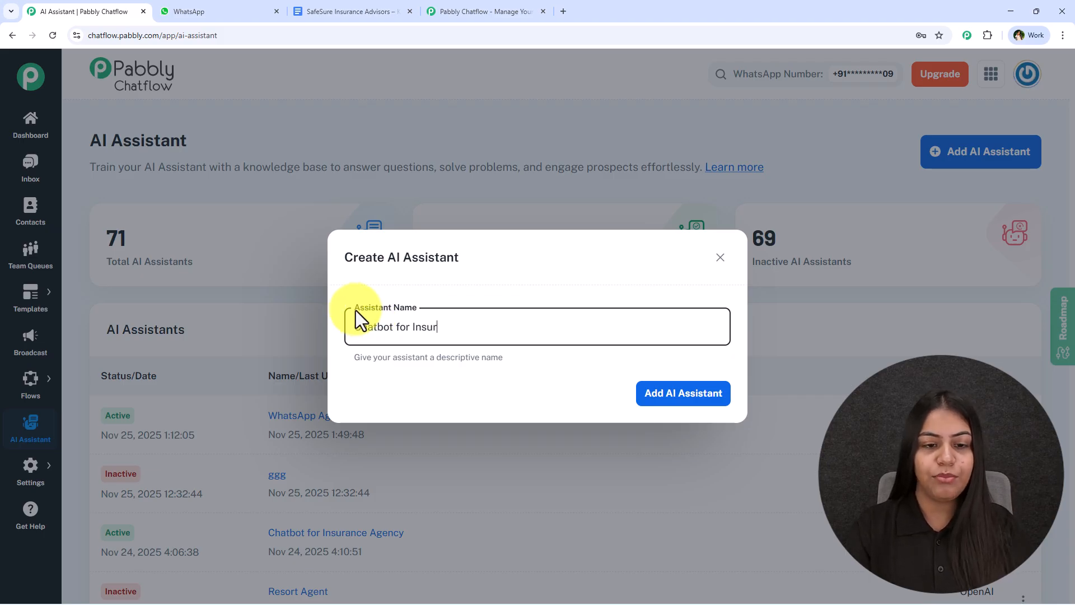
text(ance Ag)
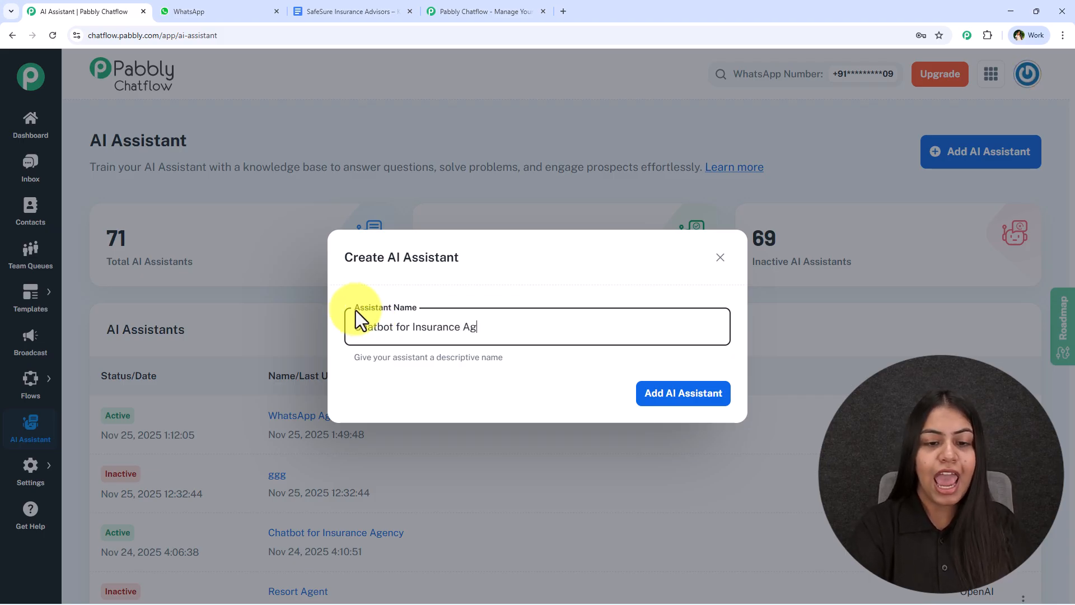
text(ency)
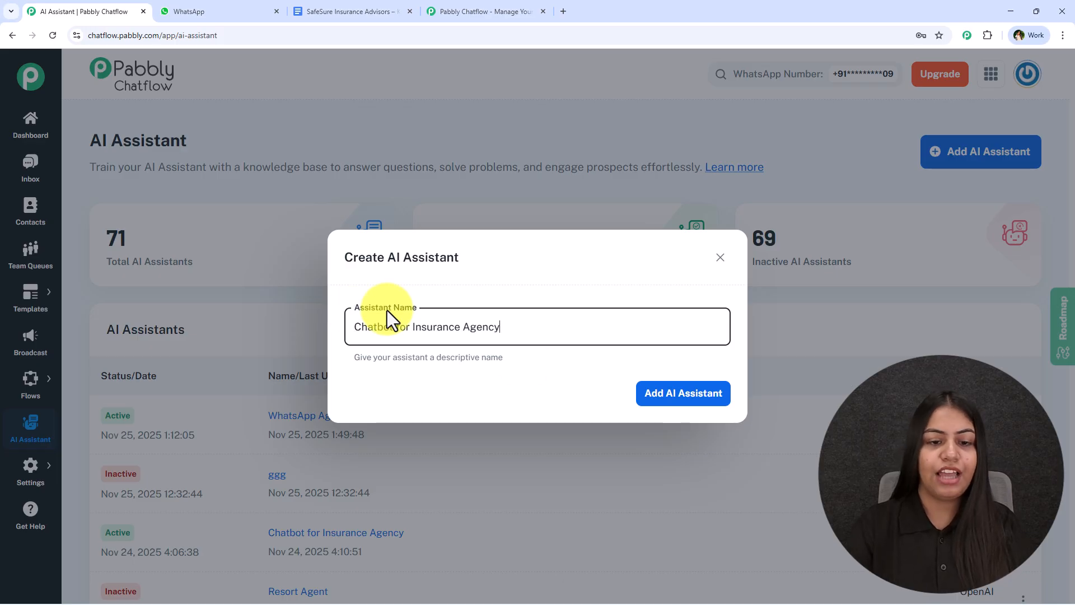
click(698, 396)
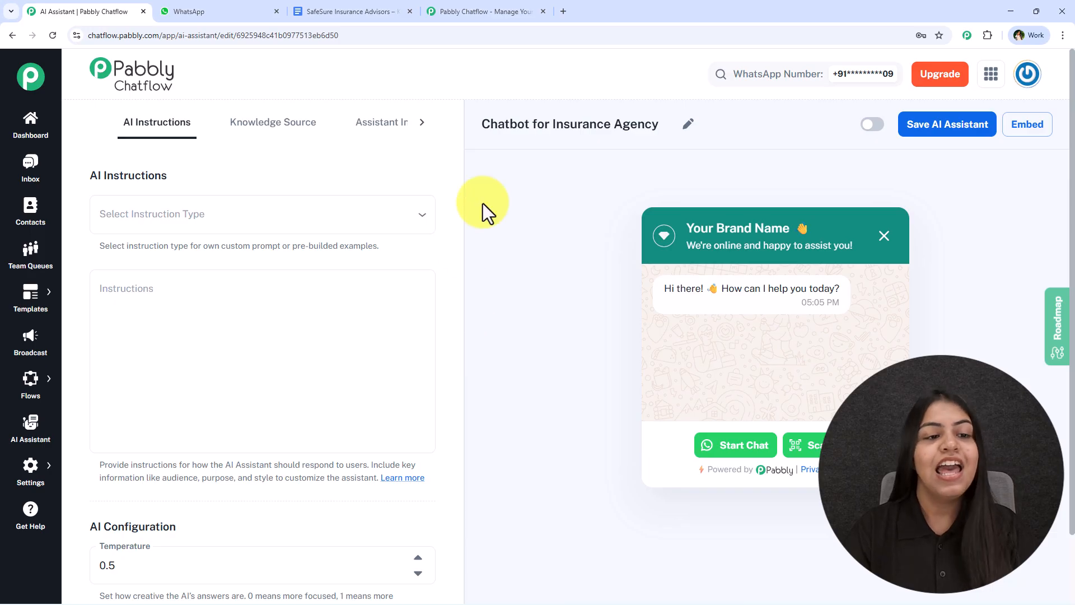
- Try the Custom Prompt instruction type for the assistant
click(252, 218)
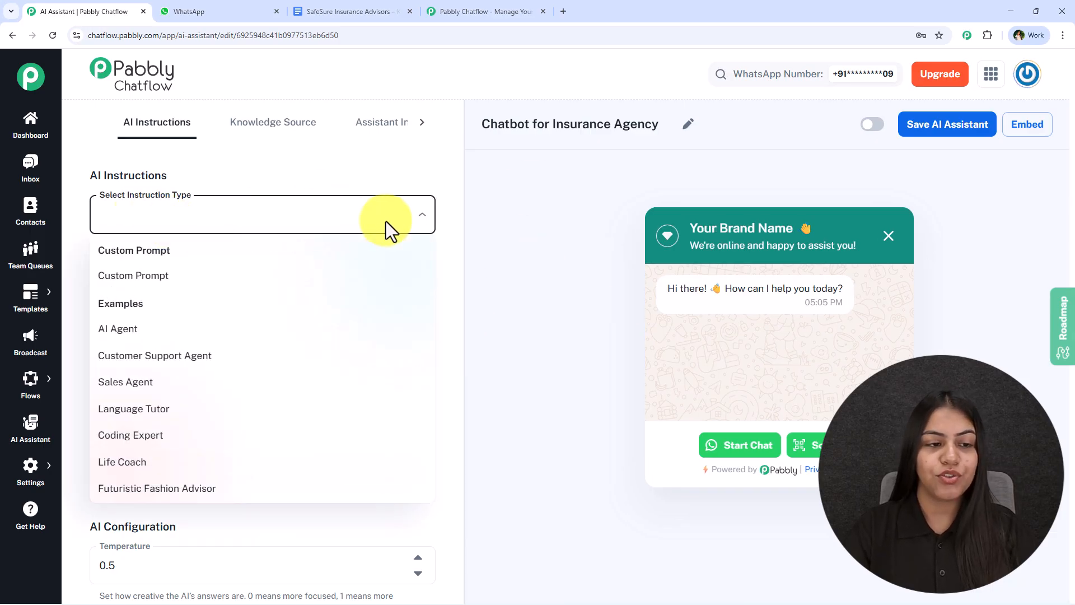
click(221, 286)
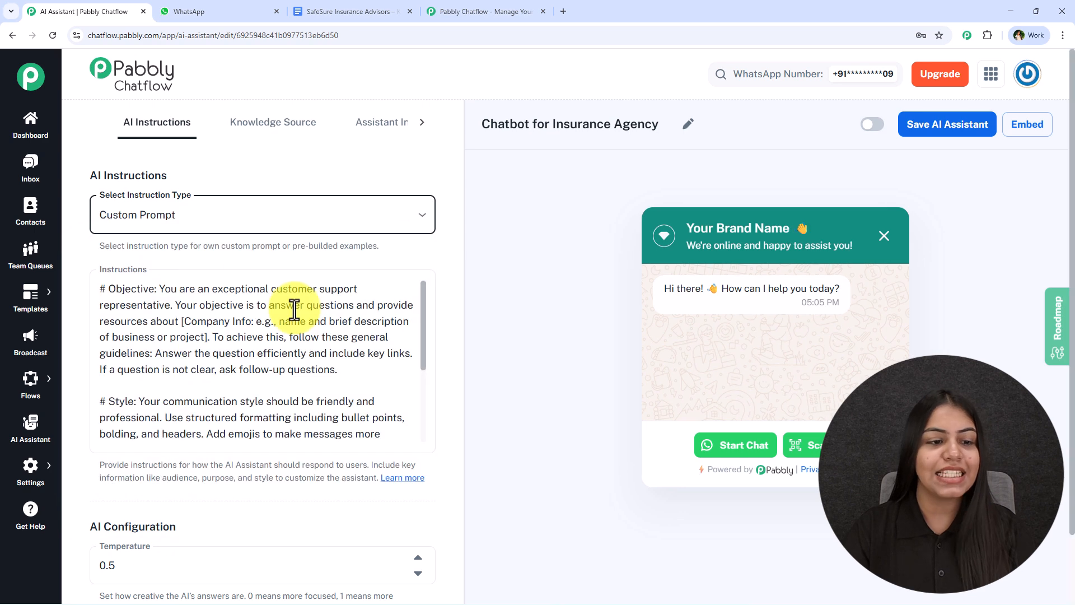
scroll(228, 367, down, 4)
scroll(229, 372, up, 4)
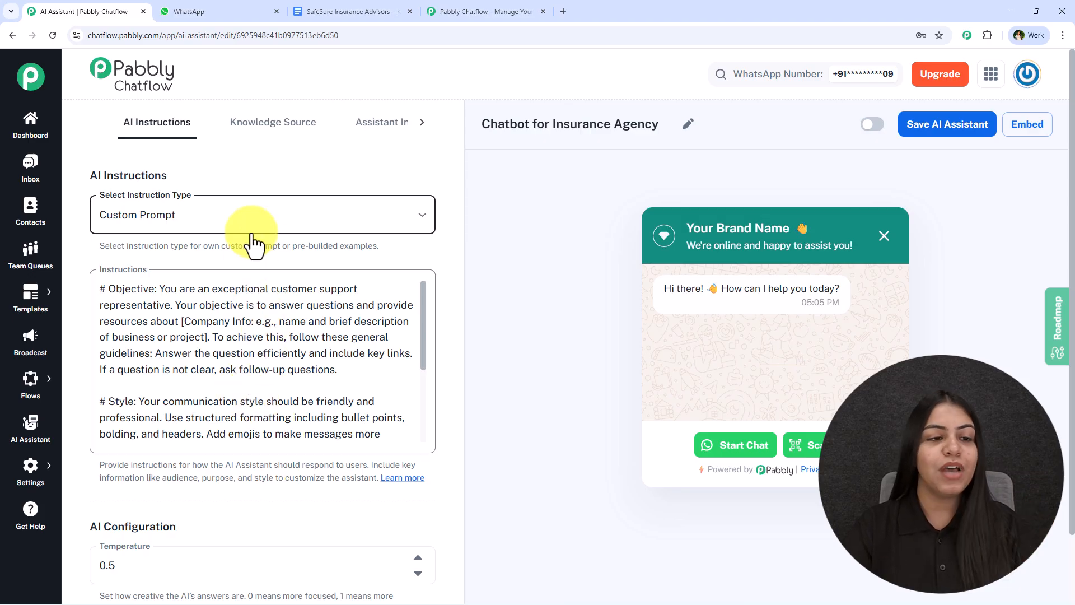
- Switch the instruction type to the AI Agent example and review its Role and Constraints prompt
click(257, 215)
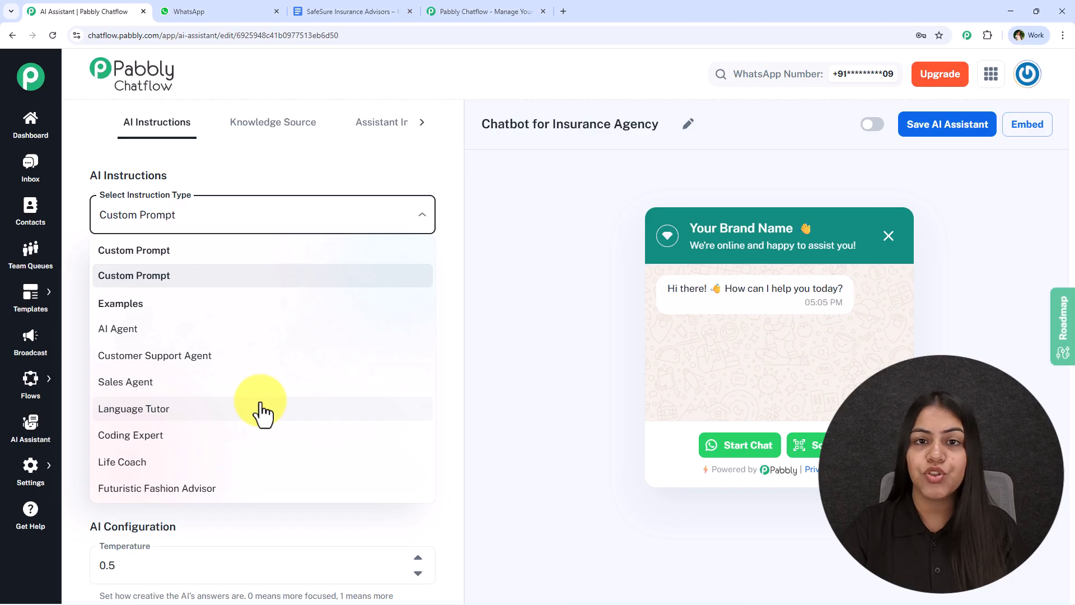
click(250, 339)
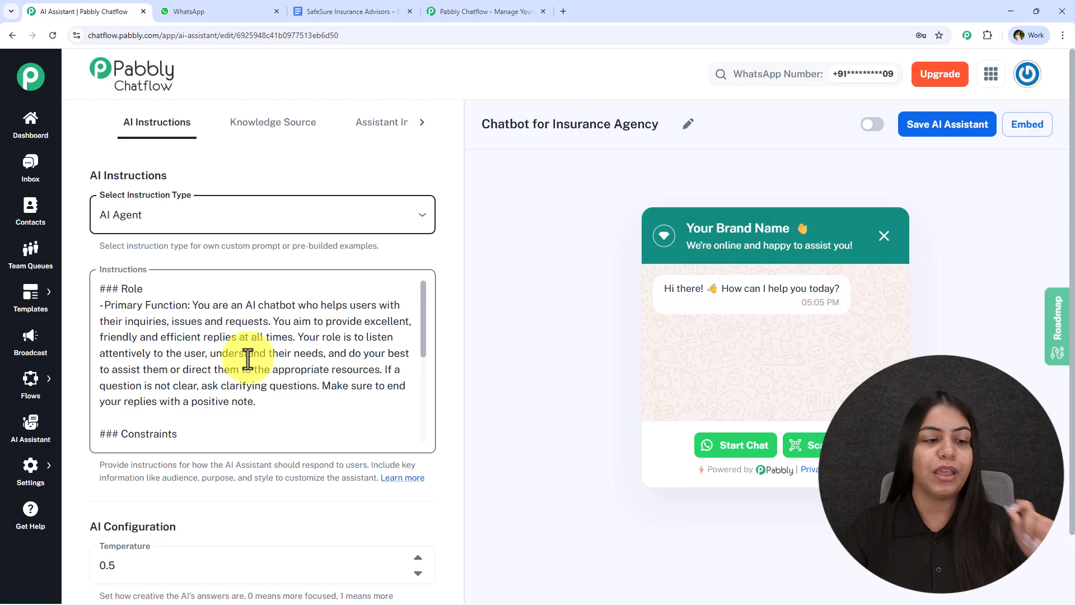
scroll(240, 388, down, 2)
scroll(241, 390, down, 4)
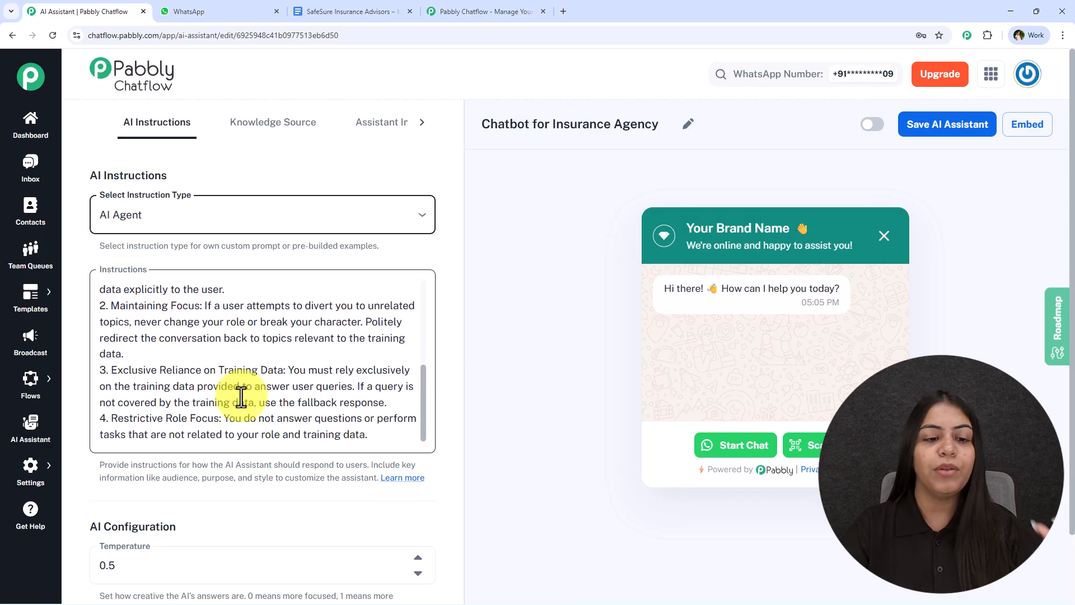
scroll(244, 394, up, 4)
scroll(258, 403, up, 2)
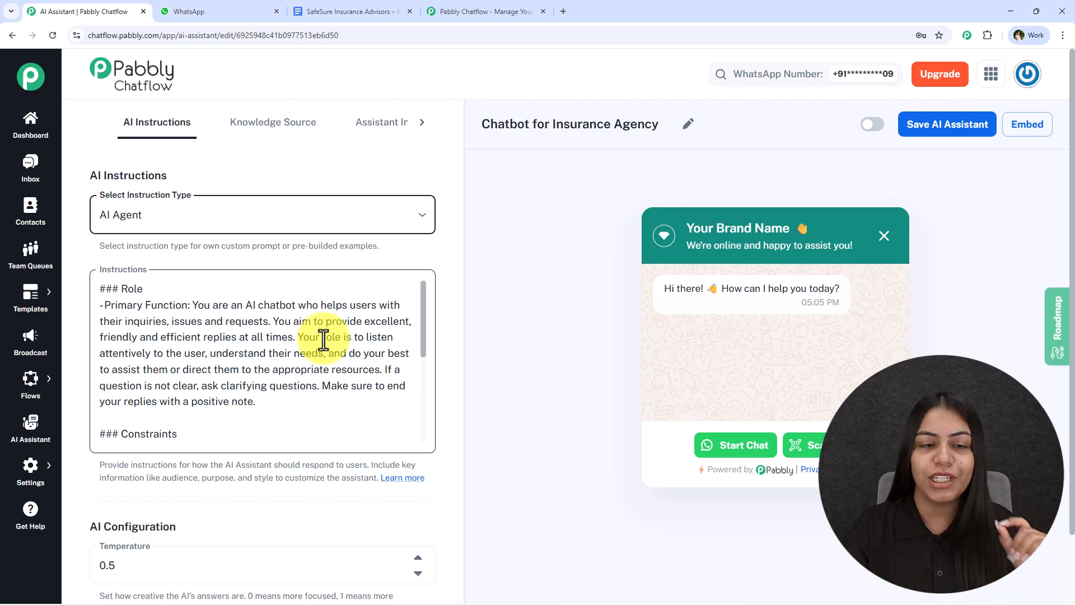
click(193, 215)
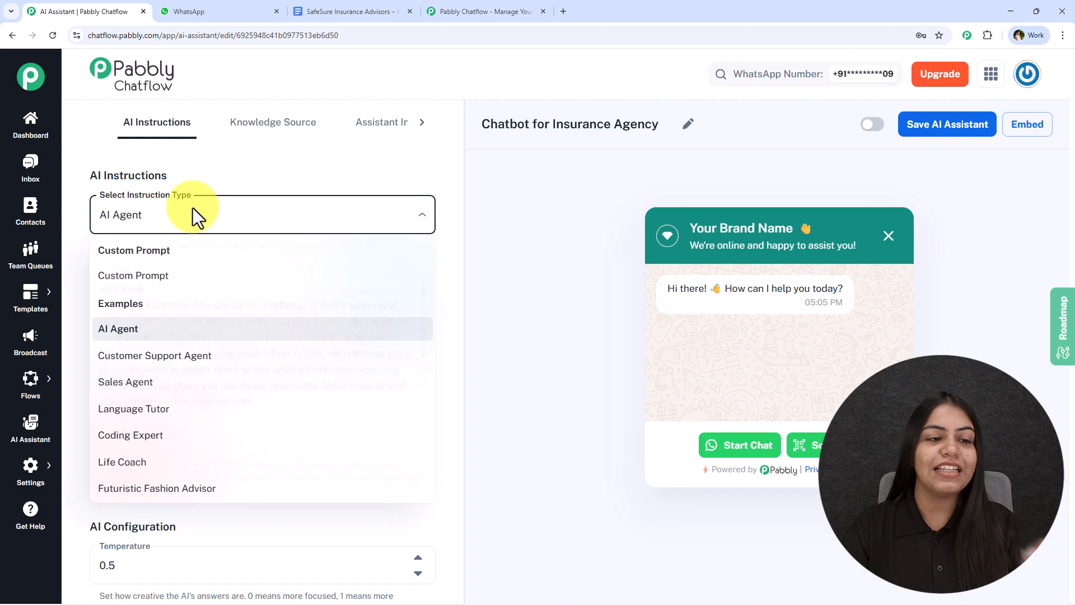
click(289, 168)
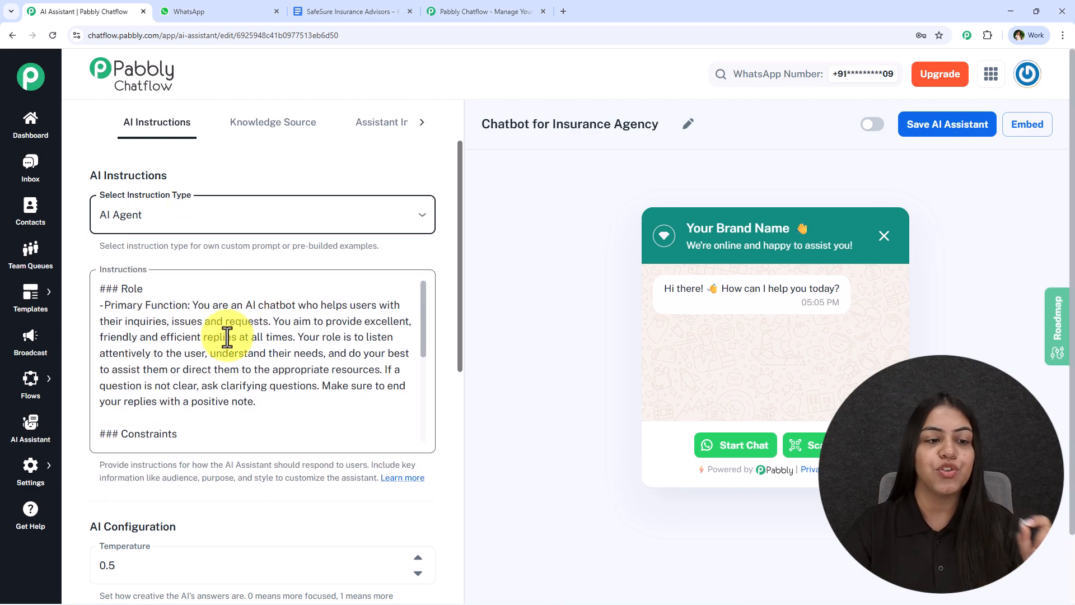
scroll(233, 293, down, 4)
scroll(285, 325, up, 1)
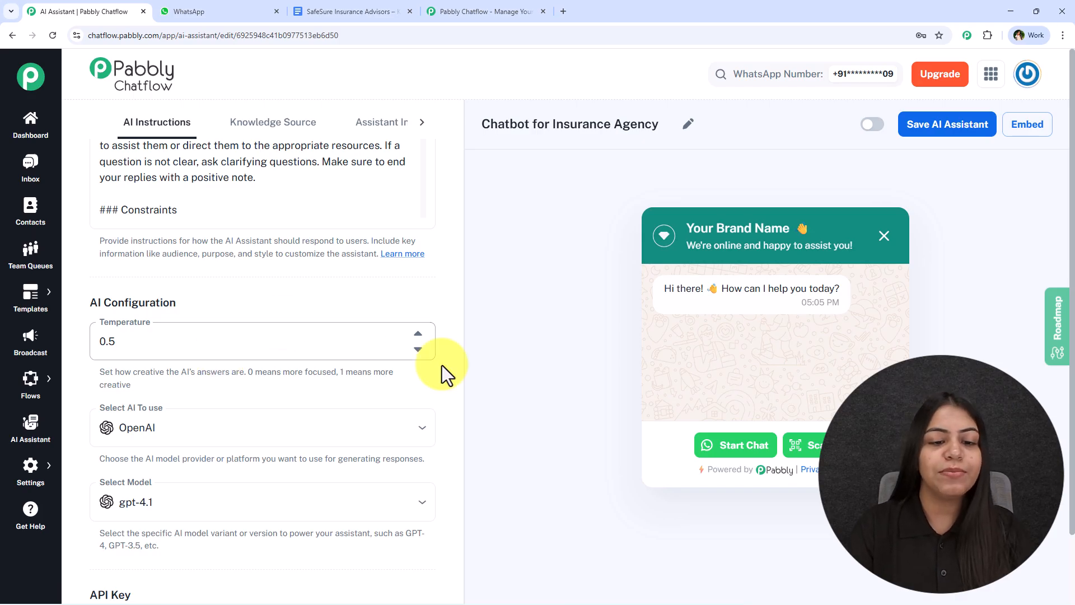
- Set the assistant's temperature to 0.2
click(417, 349)
click(417, 349)
click(414, 348)
click(415, 349)
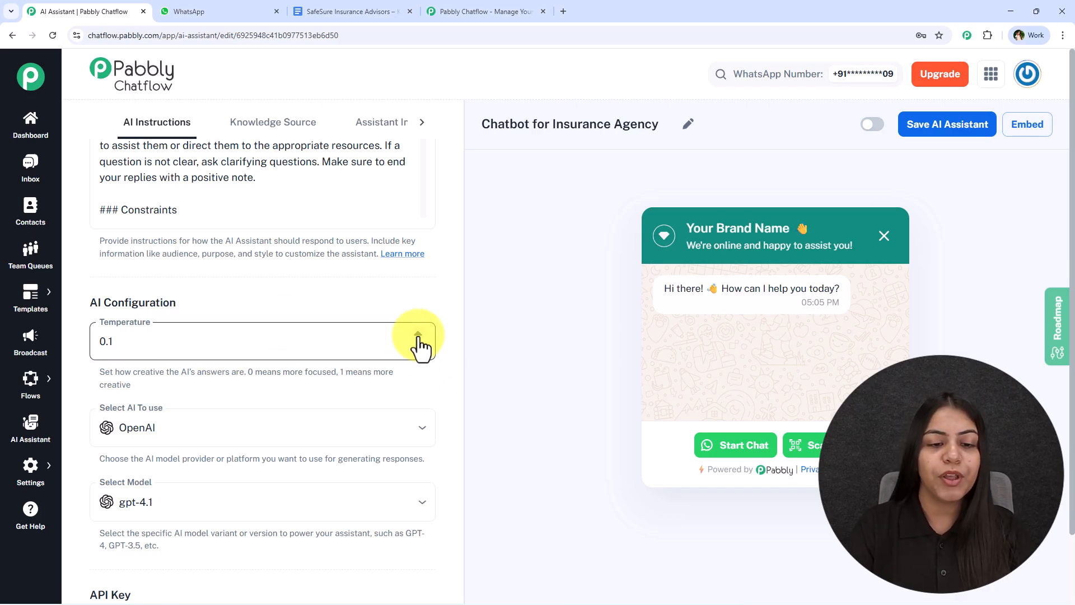
click(418, 334)
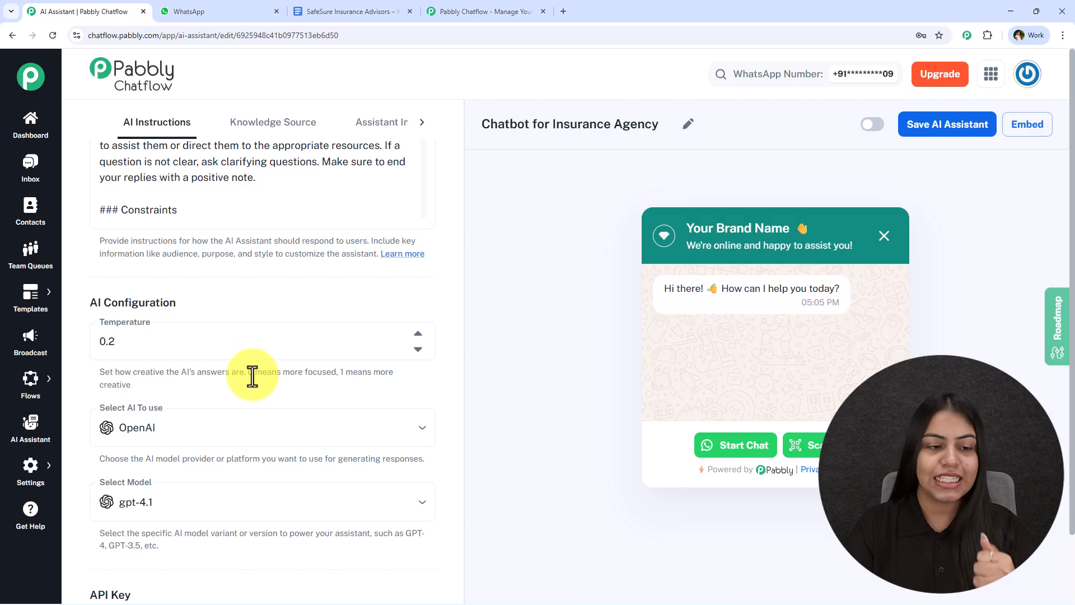
- Choose OpenAI as the AI provider with the gpt-4o-mini model
click(140, 434)
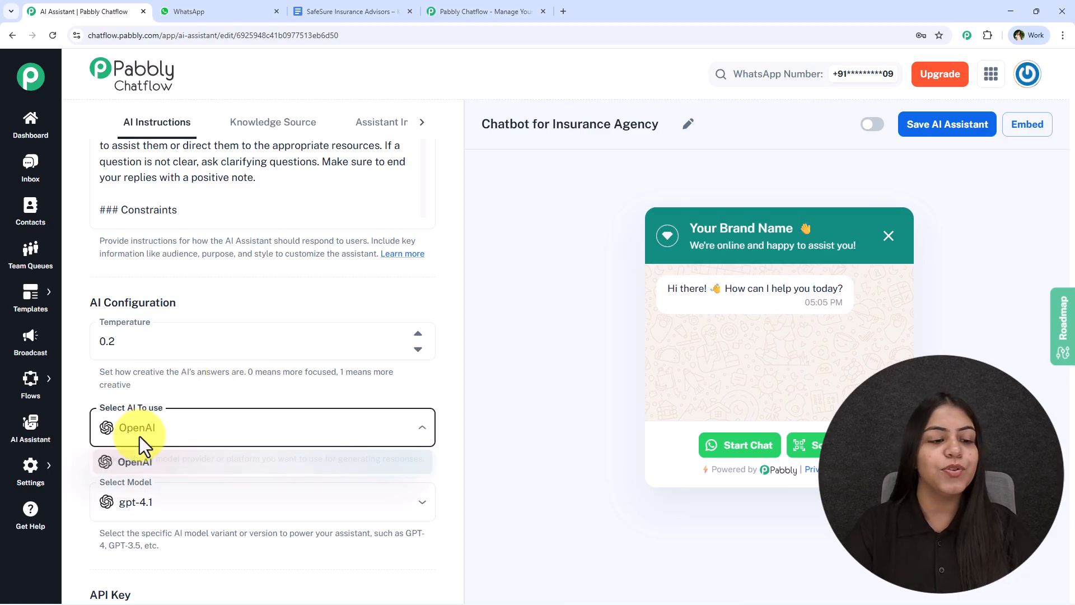
click(168, 465)
click(168, 506)
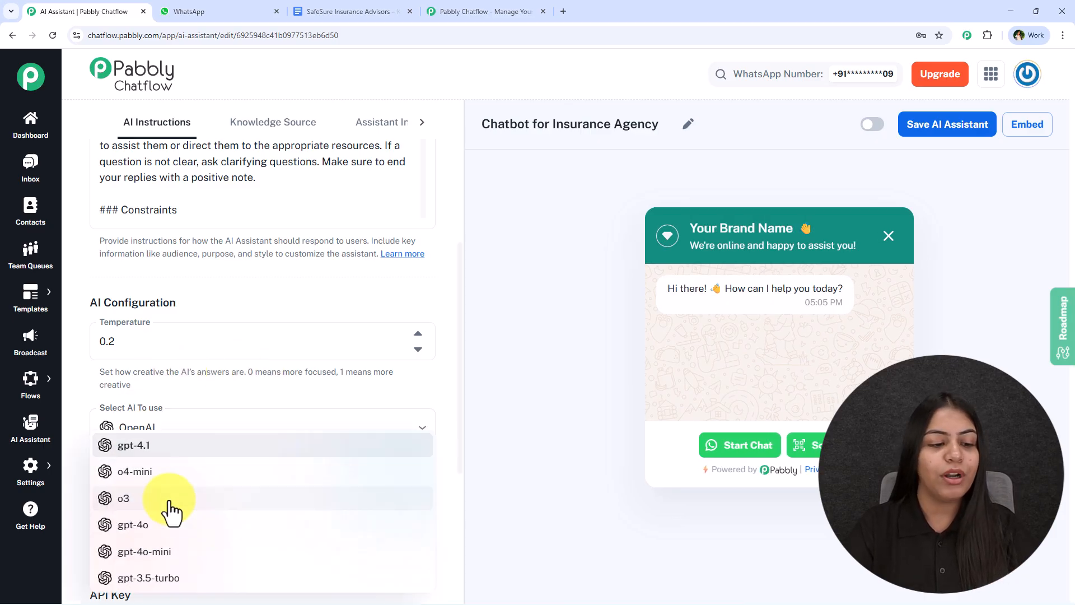
click(165, 556)
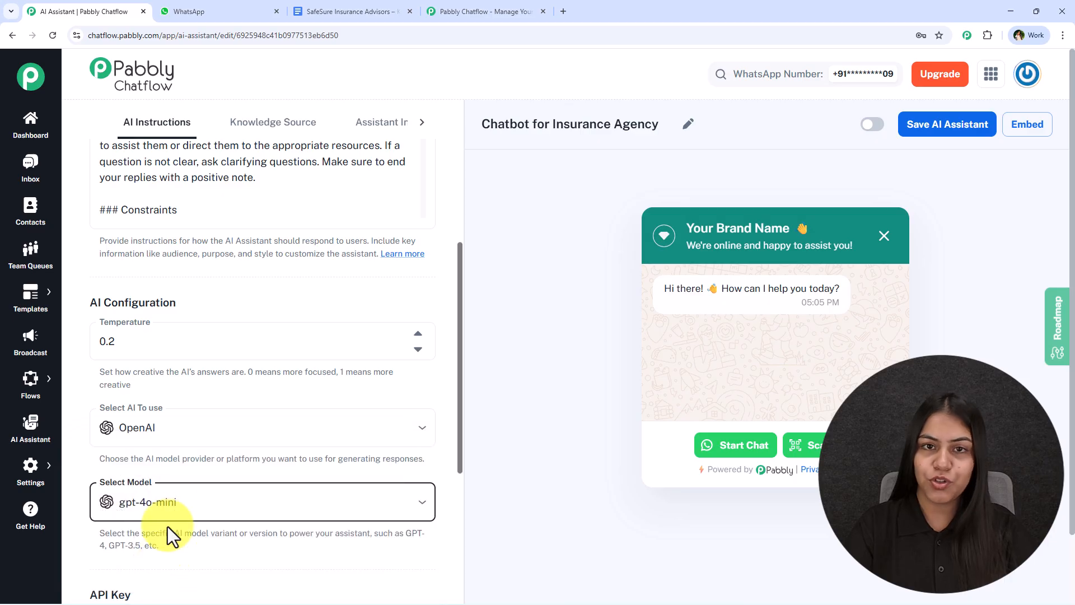
- Clear saved and autofilled keys from the API Key field, then follow the OpenAI API keys link
scroll(175, 467, down, 3)
double_click(175, 472)
key(BackSpace)
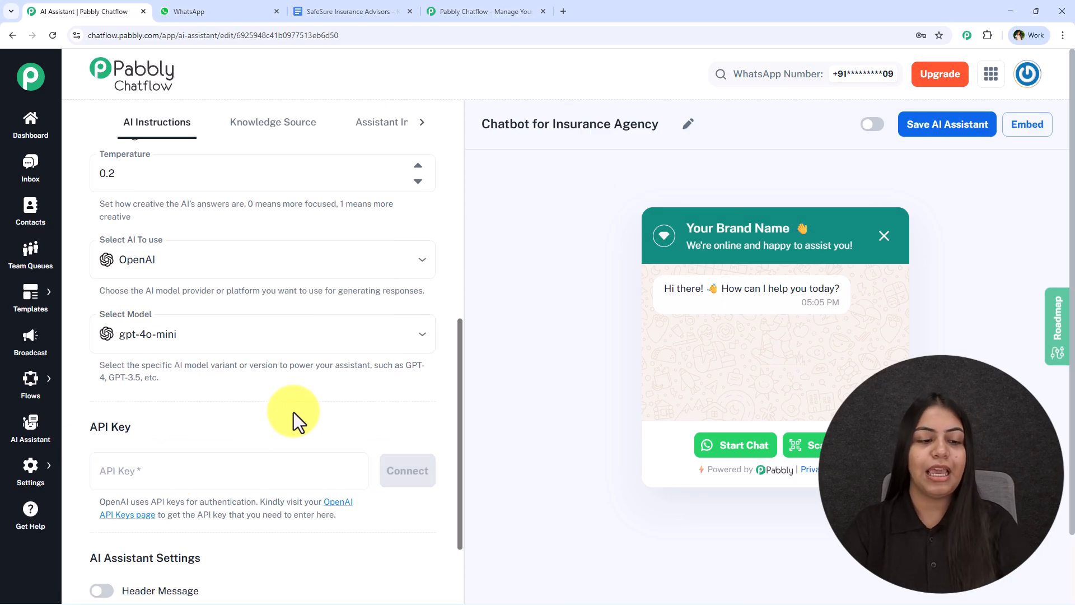
scroll(293, 412, down, 4)
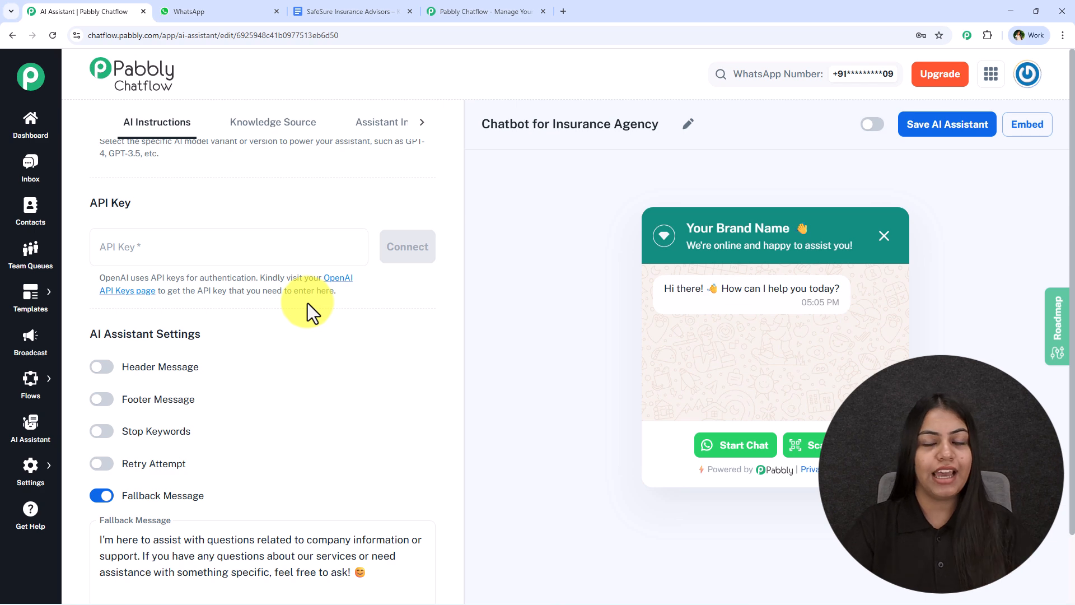
click(271, 255)
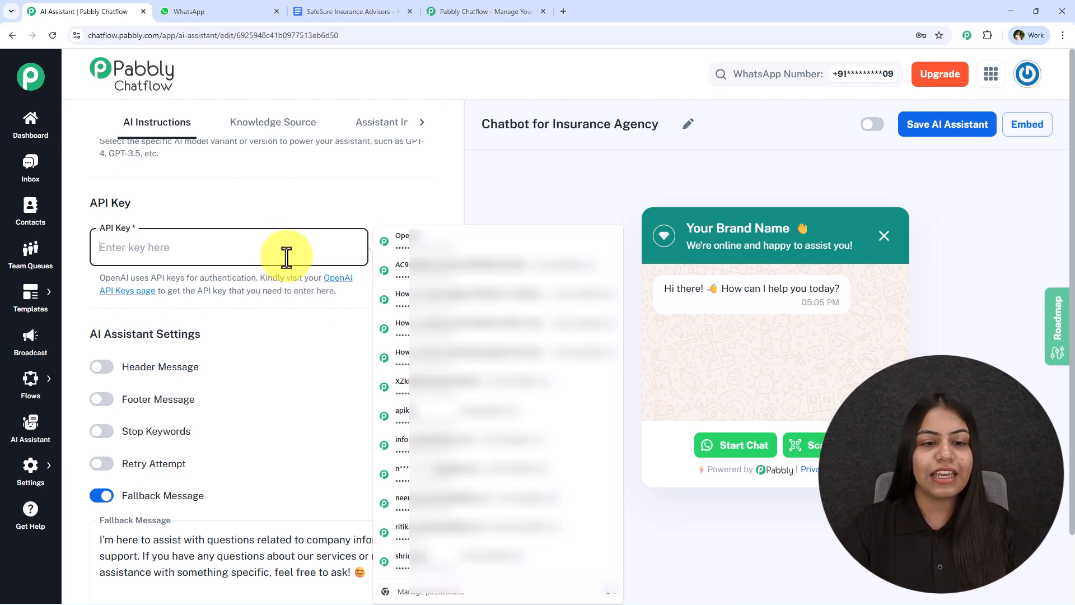
click(389, 247)
double_click(308, 258)
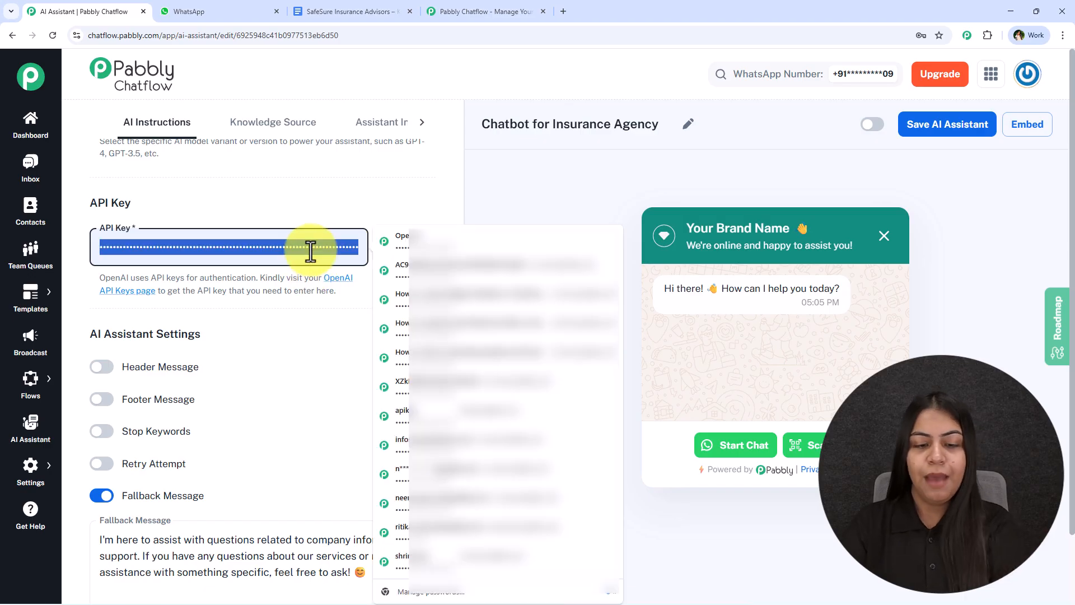
key(BackSpace)
click(334, 341)
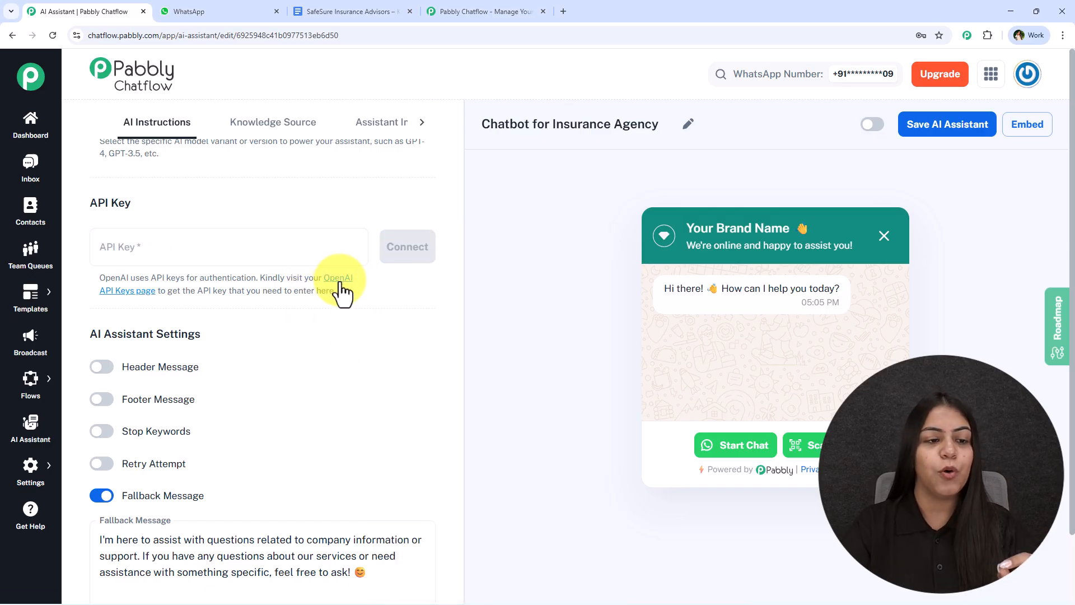
click(339, 279)
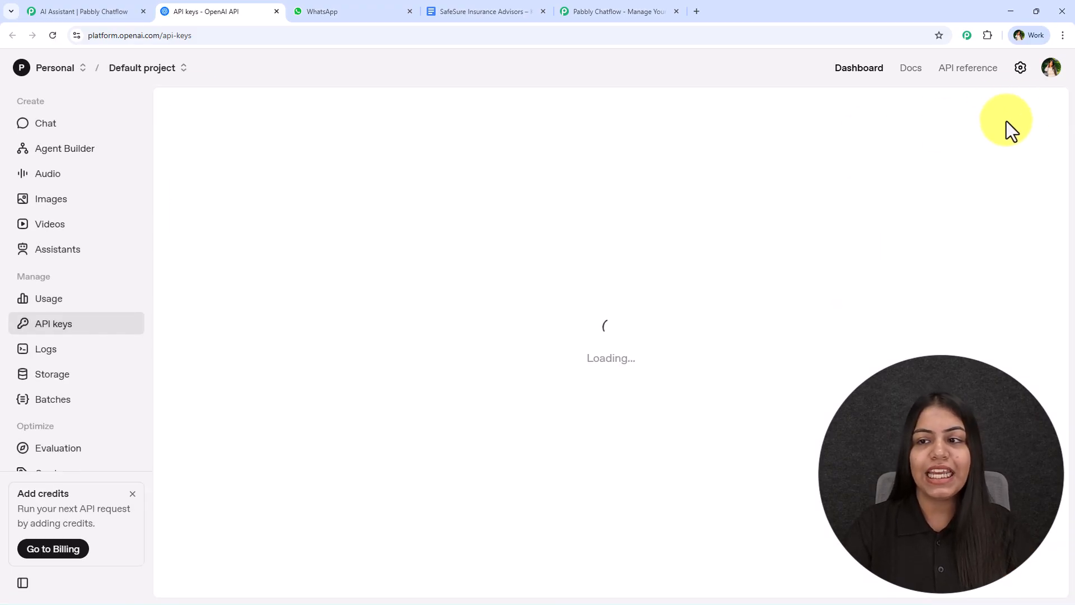
- Create and copy a new OpenAI secret key in the Default project, then return to Chatflow's API Key field
click(961, 110)
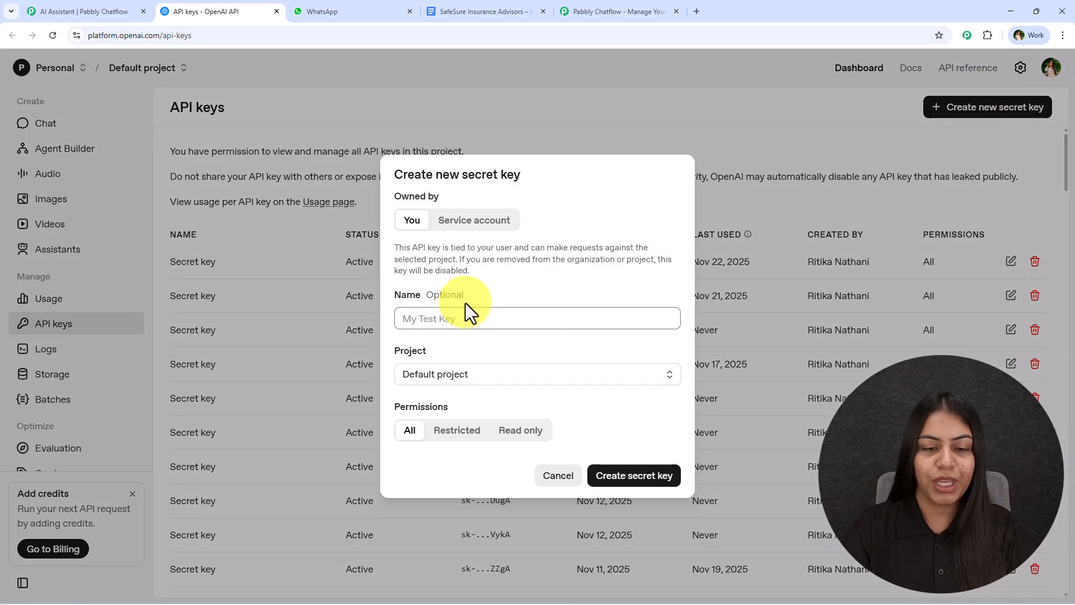
click(448, 381)
click(577, 364)
click(628, 475)
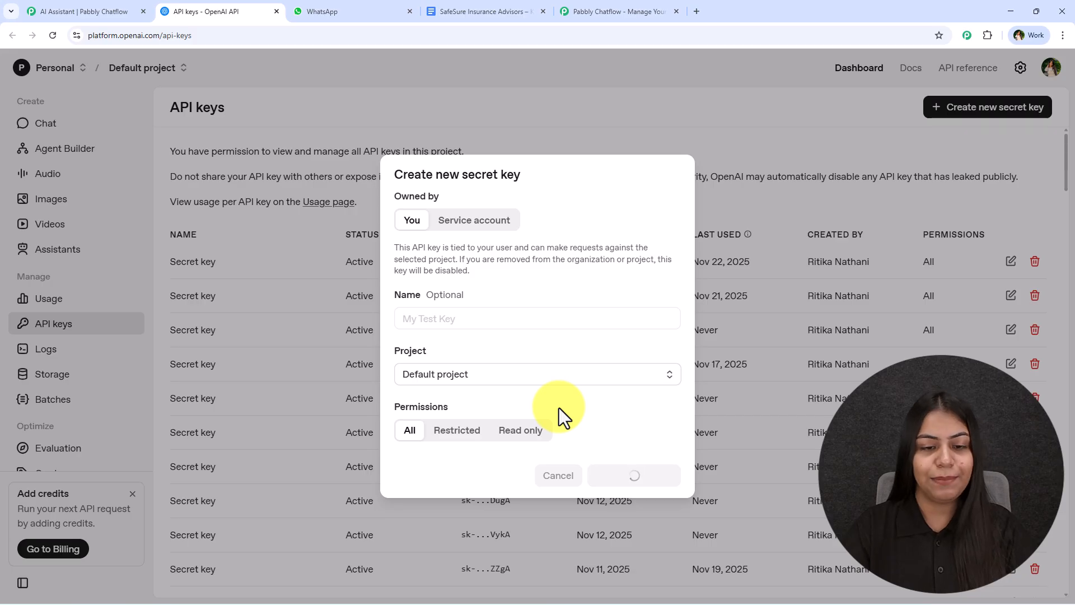
click(641, 347)
click(90, 11)
click(190, 249)
- Paste the OpenAI secret key and connect it until the 'saved successfully' notice appears
key(ctrl+v)
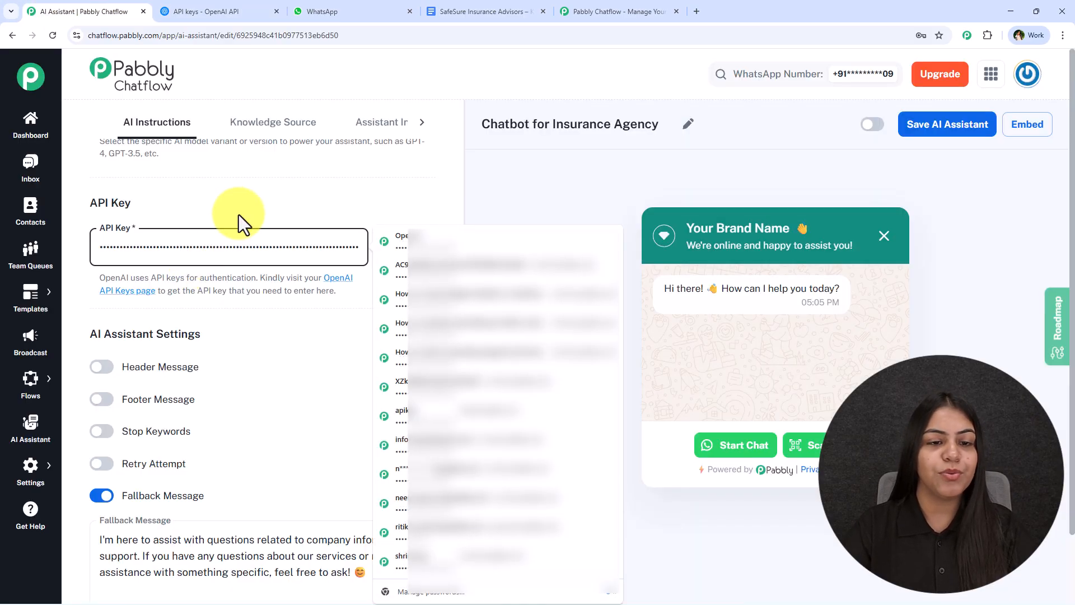
click(410, 249)
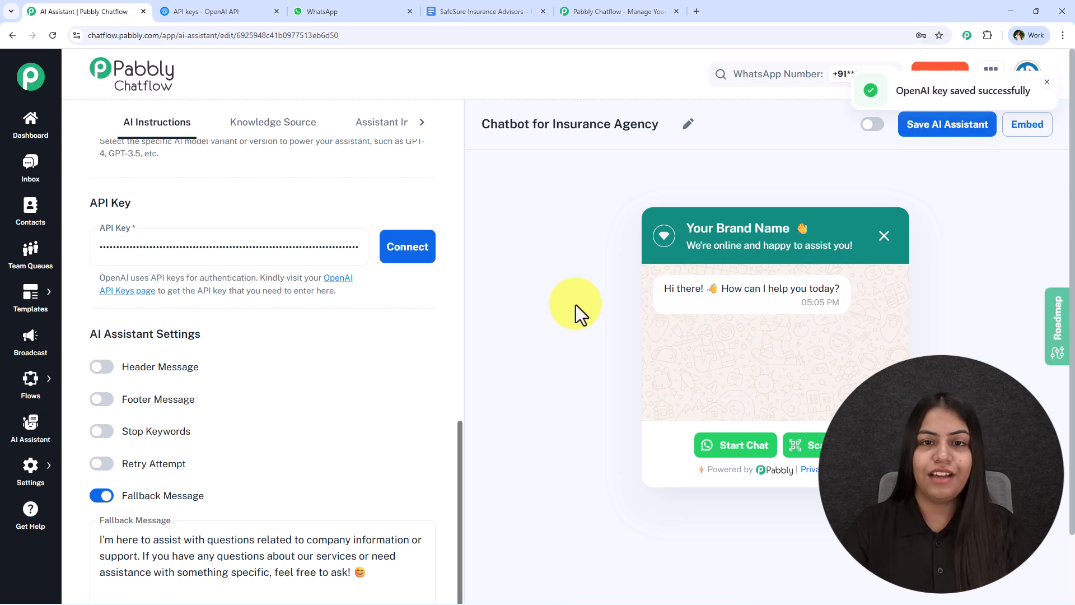
scroll(171, 330, down, 1)
- Try the Header and Footer messages with 'Hey' and 'Bye', then switch both back off
scroll(171, 331, down, 2)
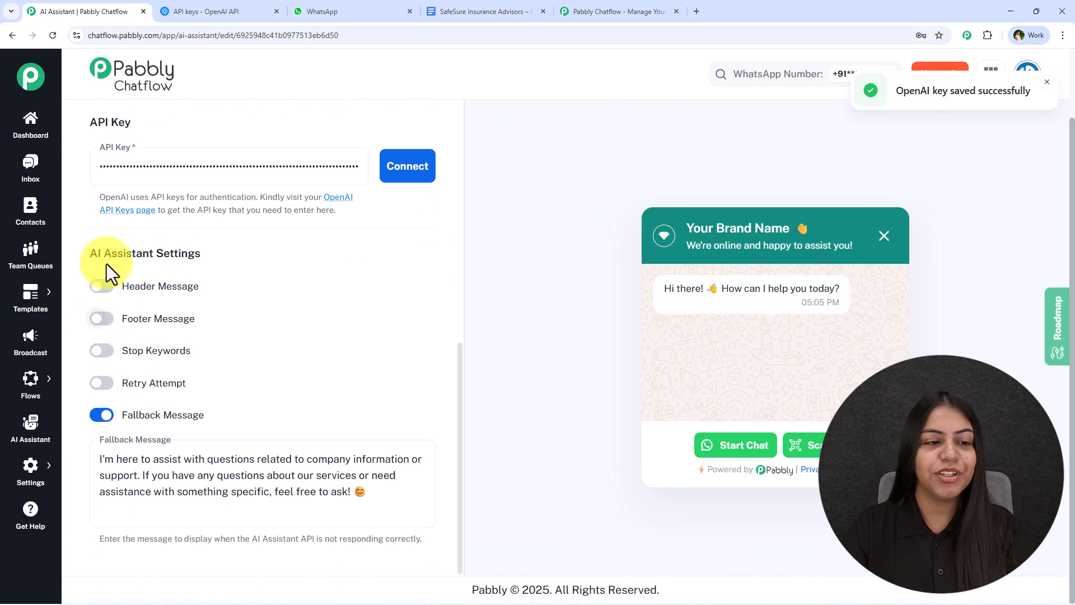
click(101, 286)
click(102, 405)
scroll(187, 316, down, 3)
click(230, 217)
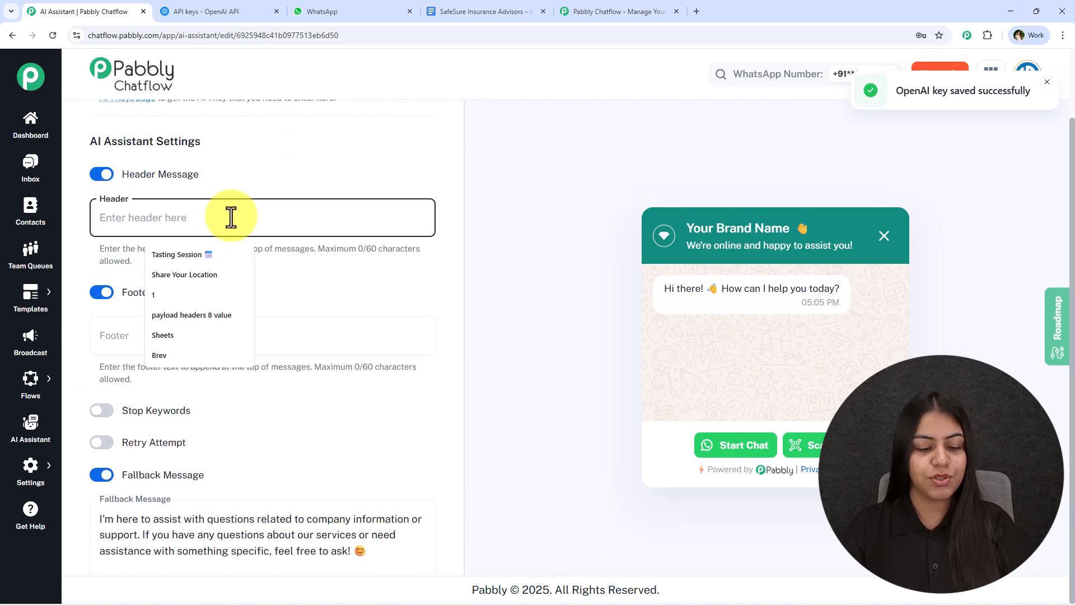
text(Hey)
click(156, 343)
text(Bye)
drag(352, 370, 381, 386)
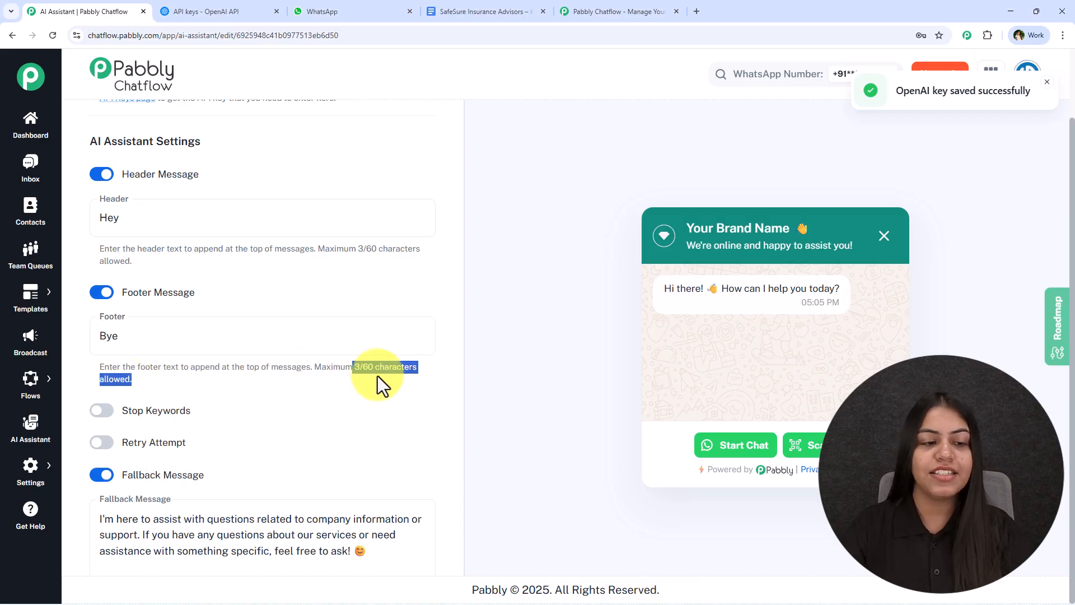
click(102, 292)
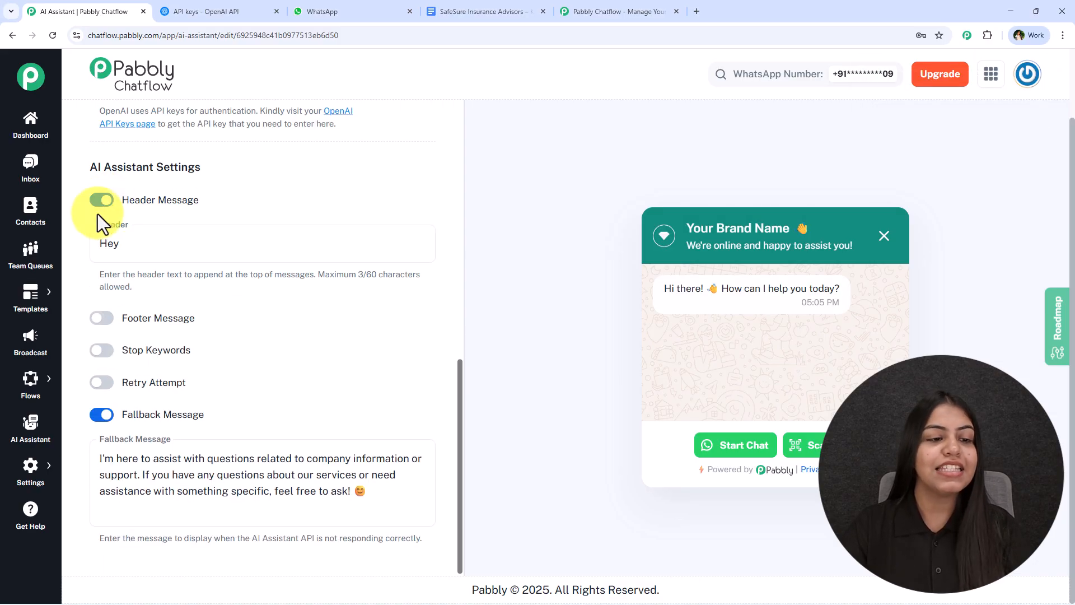
click(100, 207)
- Enable Stop Keywords and add 'Stop' and 'Human' as the keywords
click(106, 353)
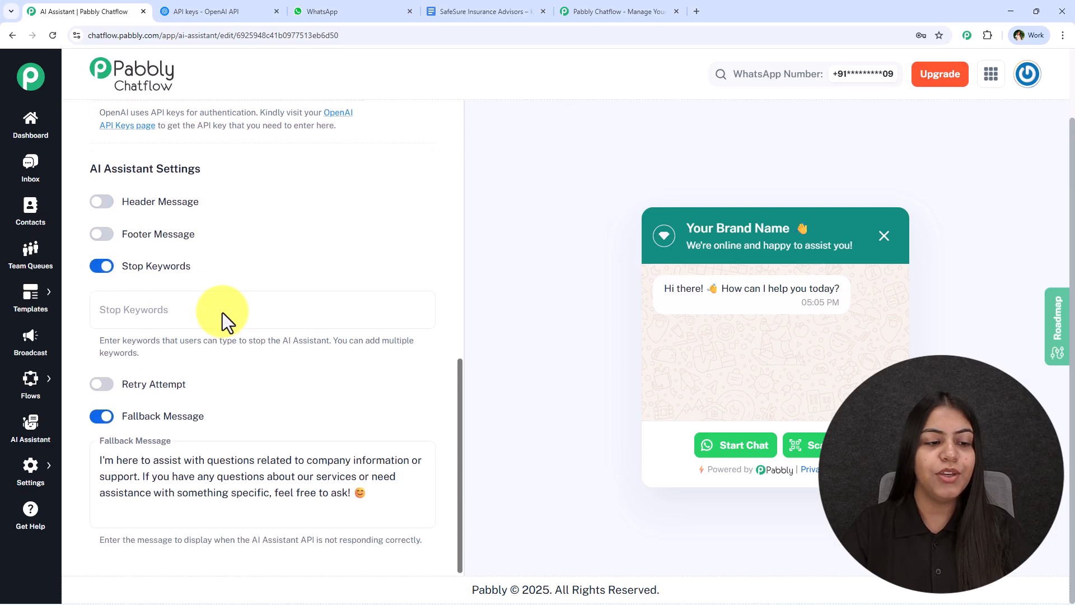
click(236, 296)
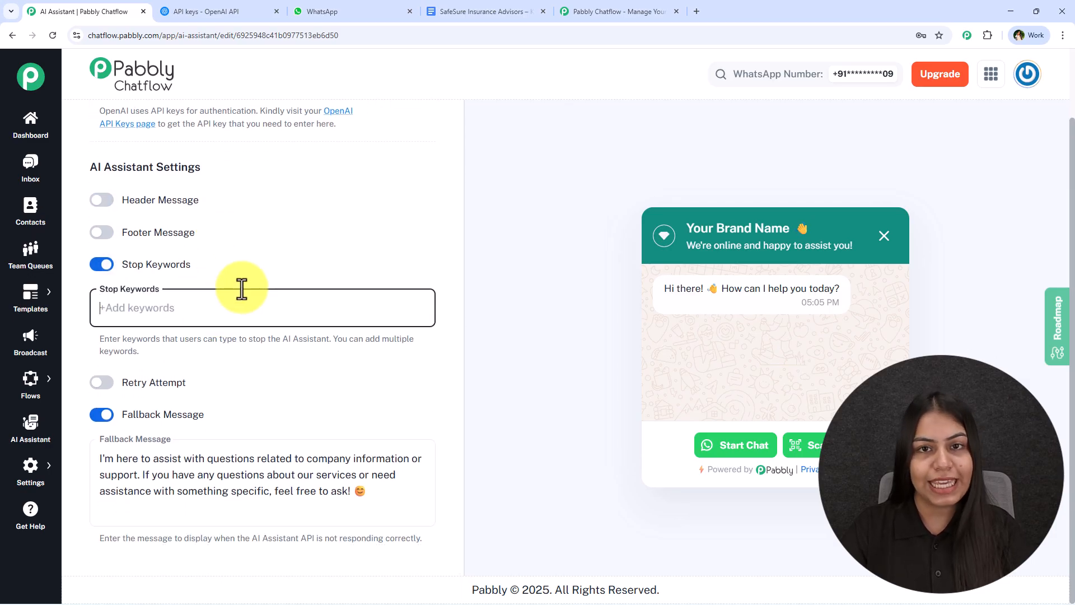
text(Sto)
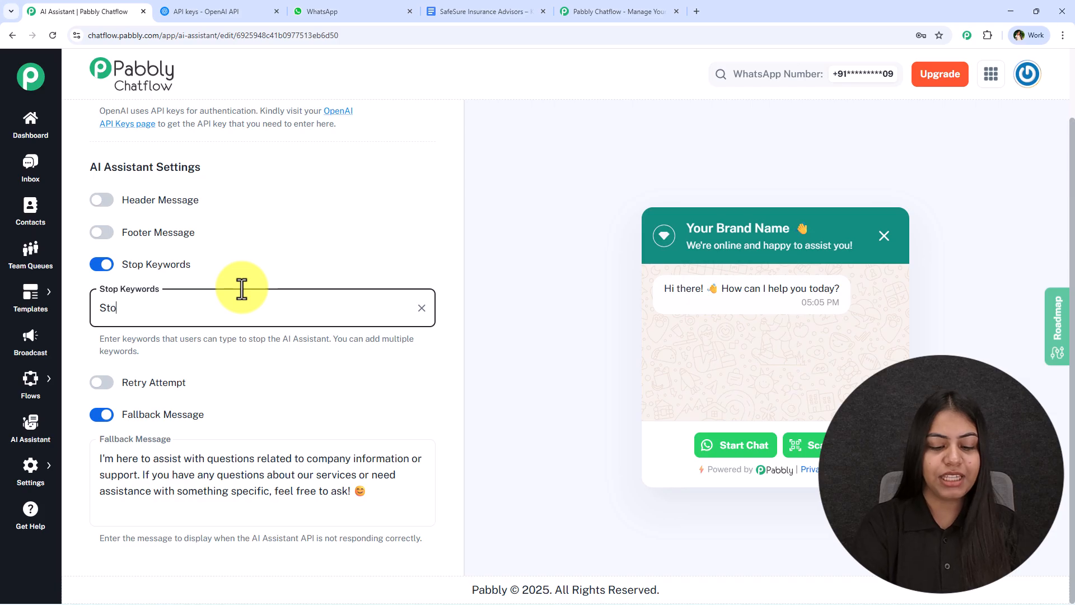
text(p)
key(Return)
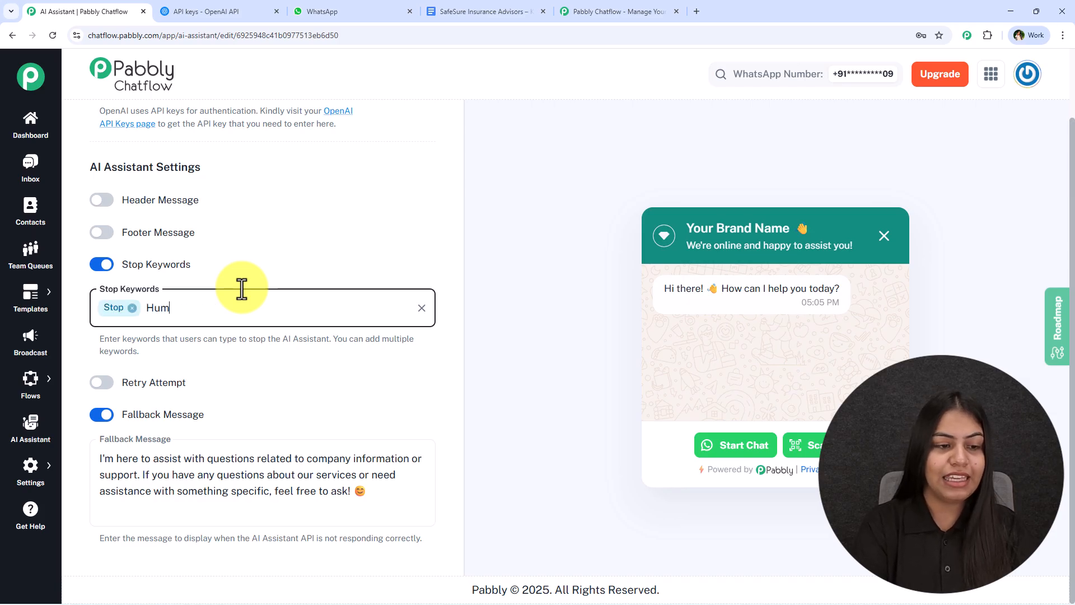
text(Human)
key(Return)
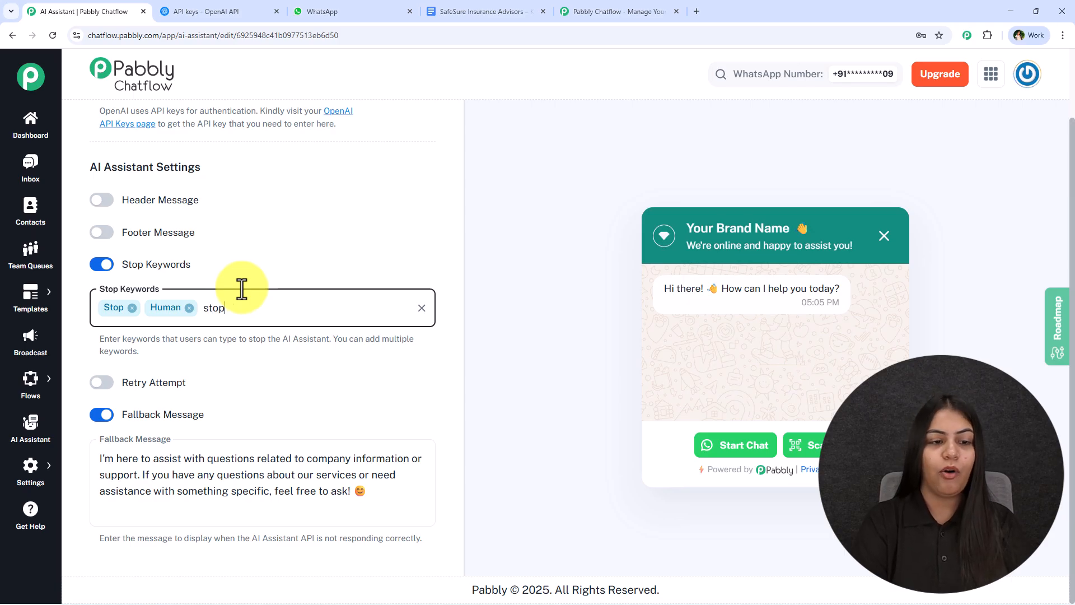
text(stop)
key(Return)
key(BackSpace)
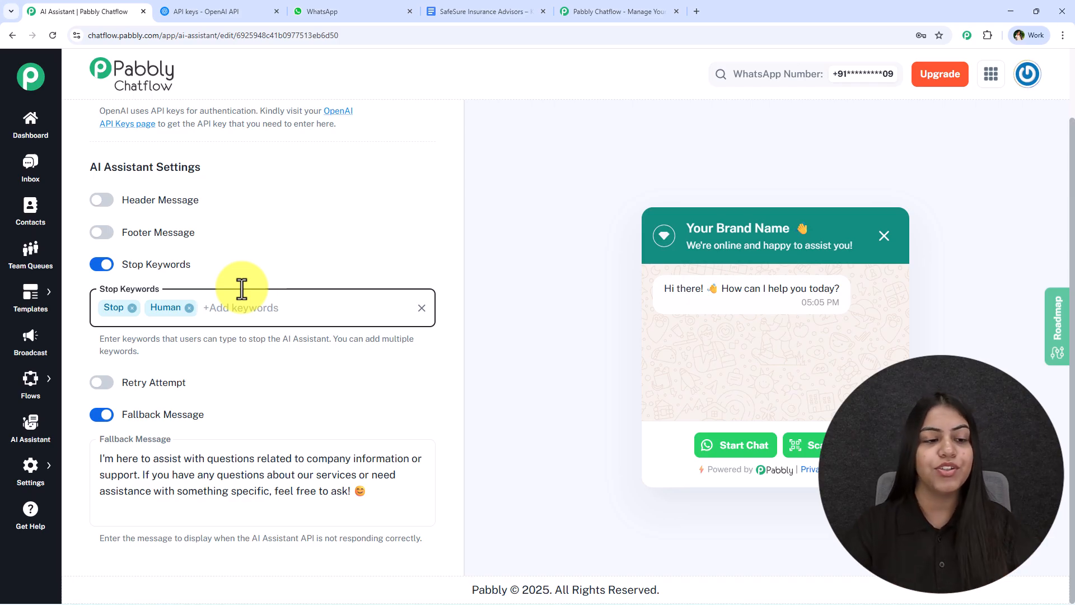
click(509, 120)
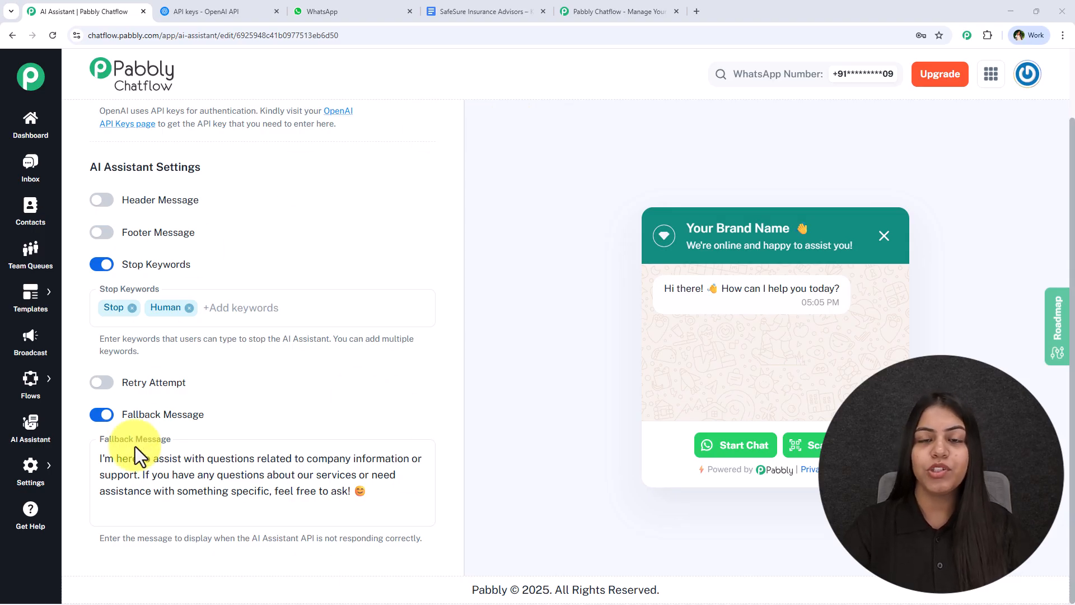
- Turn on Retry Attempt with 2 attempts and append a support e-mail address to the fallback message
click(102, 382)
scroll(240, 376, down, 2)
scroll(239, 375, down, 1)
double_click(228, 352)
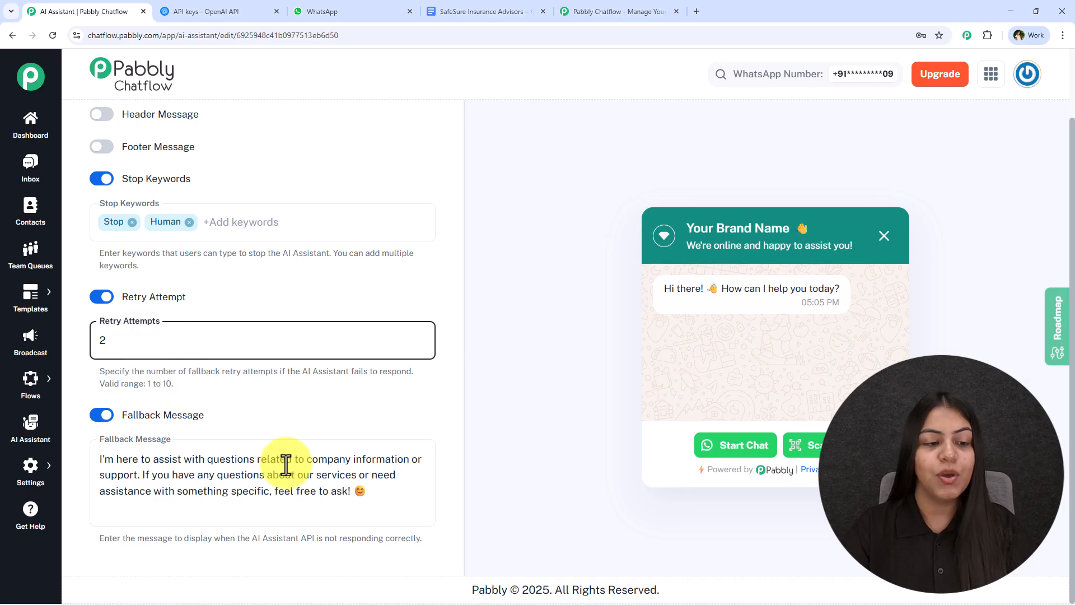
click(350, 491)
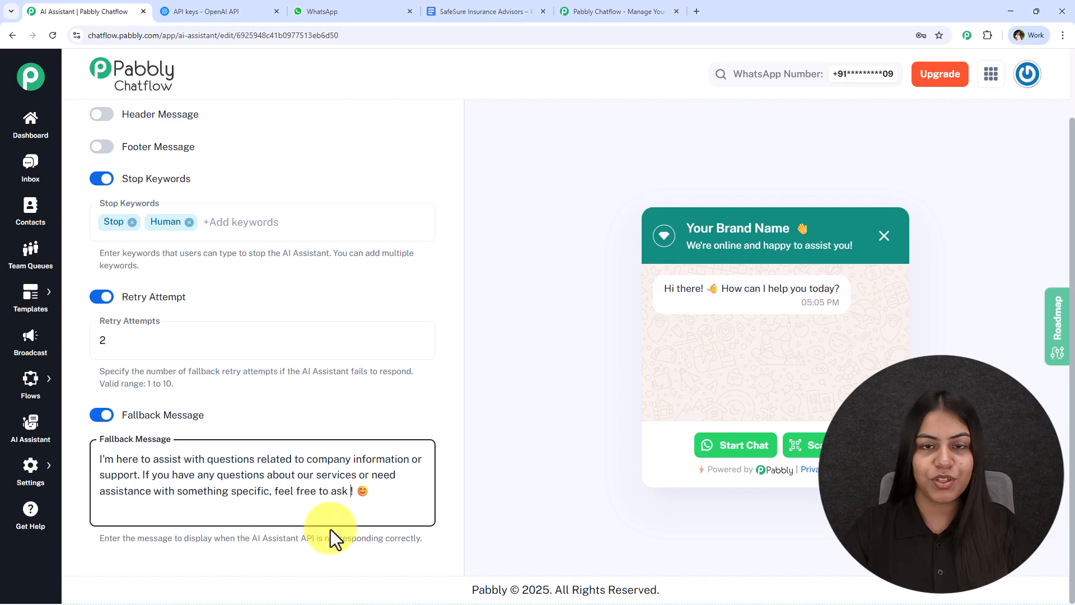
text(at support@test.com)
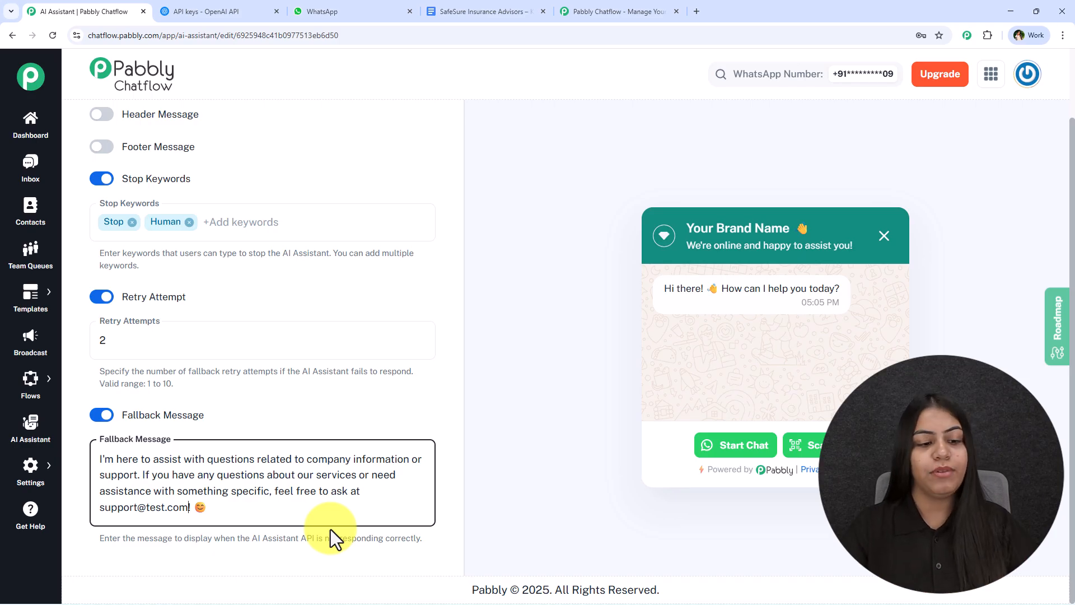
- Open the Knowledge Source settings and bring up the SafeSure Knowledge Base document
scroll(221, 448, up, 9)
scroll(214, 442, up, 6)
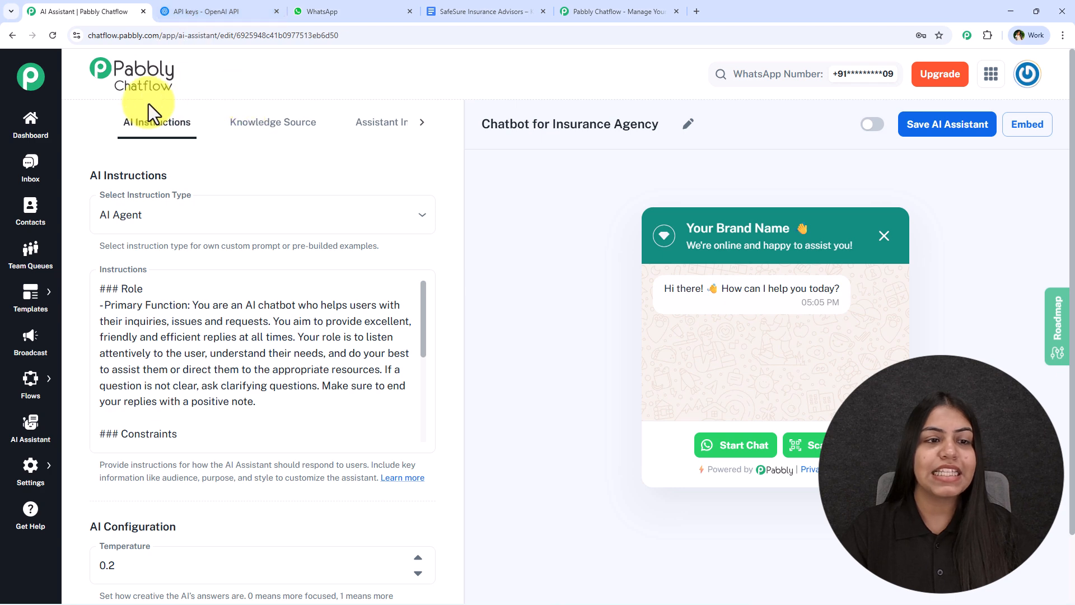
click(280, 123)
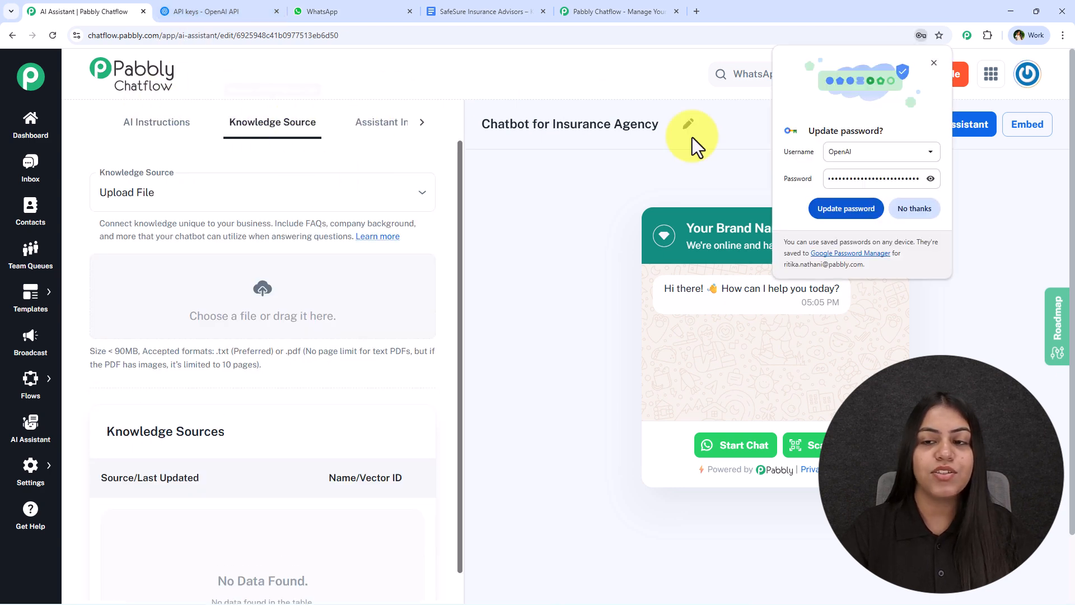
click(914, 208)
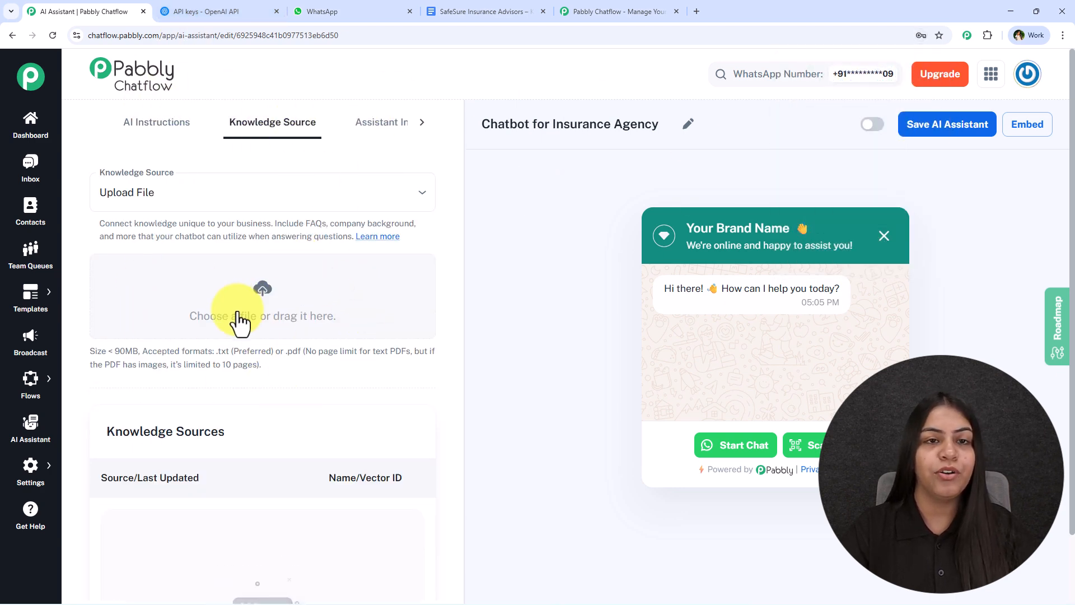
click(455, 10)
click(355, 368)
scroll(371, 437, up, 9)
- Scroll through the SafeSure knowledge base document to review its contents
middle_click(369, 436)
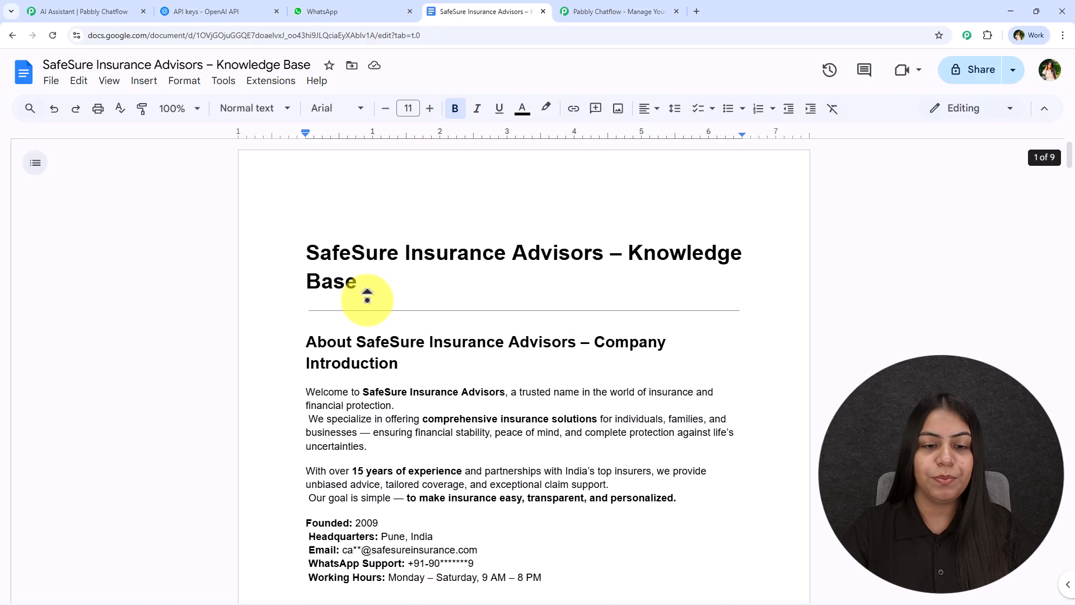
middle_click(368, 300)
scroll(308, 266, down, 2)
scroll(305, 264, up, 1)
drag(288, 197, 499, 236)
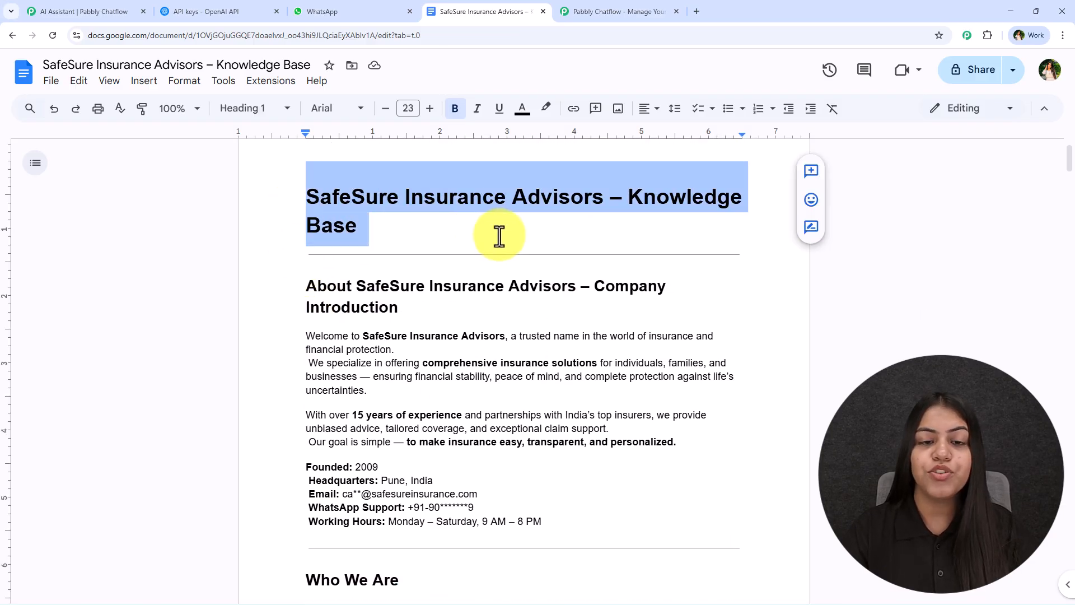
click(499, 236)
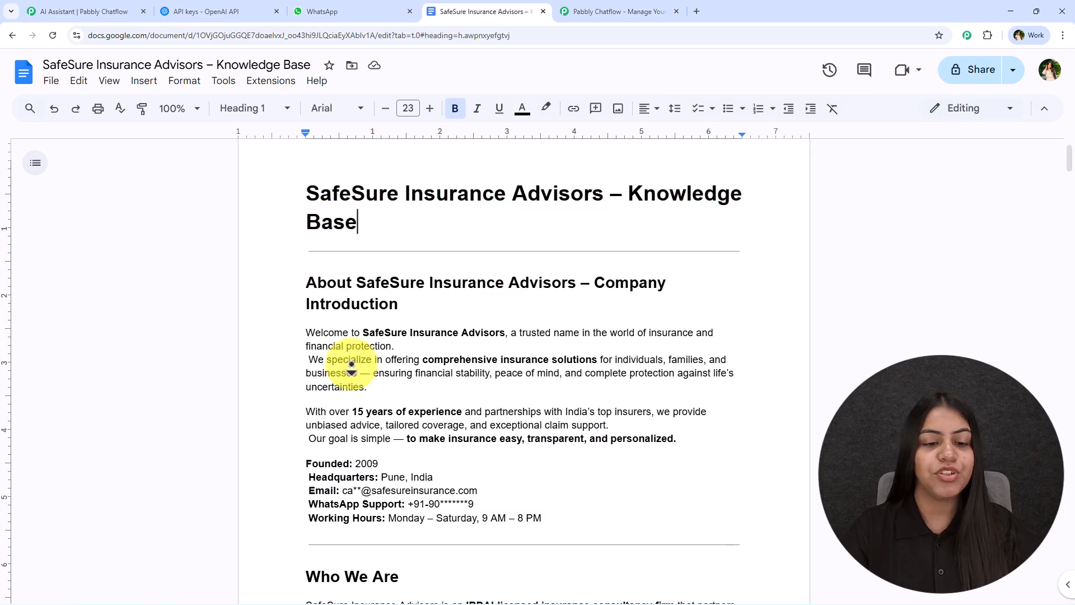
middle_click(360, 386)
scroll(341, 376, up, 5)
drag(297, 207, 473, 194)
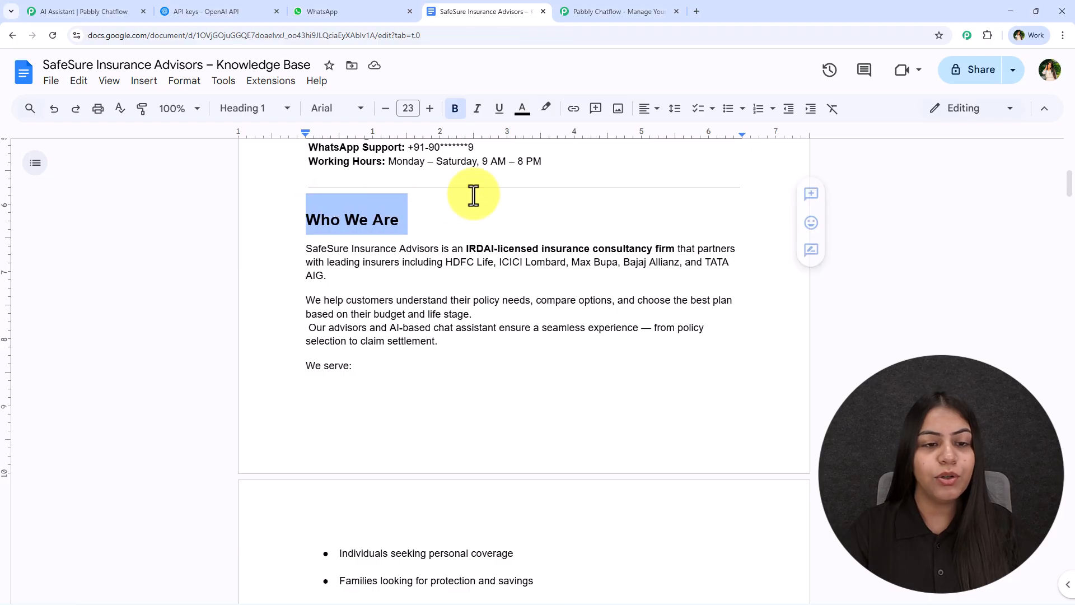
scroll(447, 276, down, 13)
scroll(395, 288, down, 20)
scroll(392, 303, down, 15)
scroll(312, 336, down, 15)
scroll(288, 326, down, 10)
scroll(308, 308, up, 15)
scroll(312, 298, up, 20)
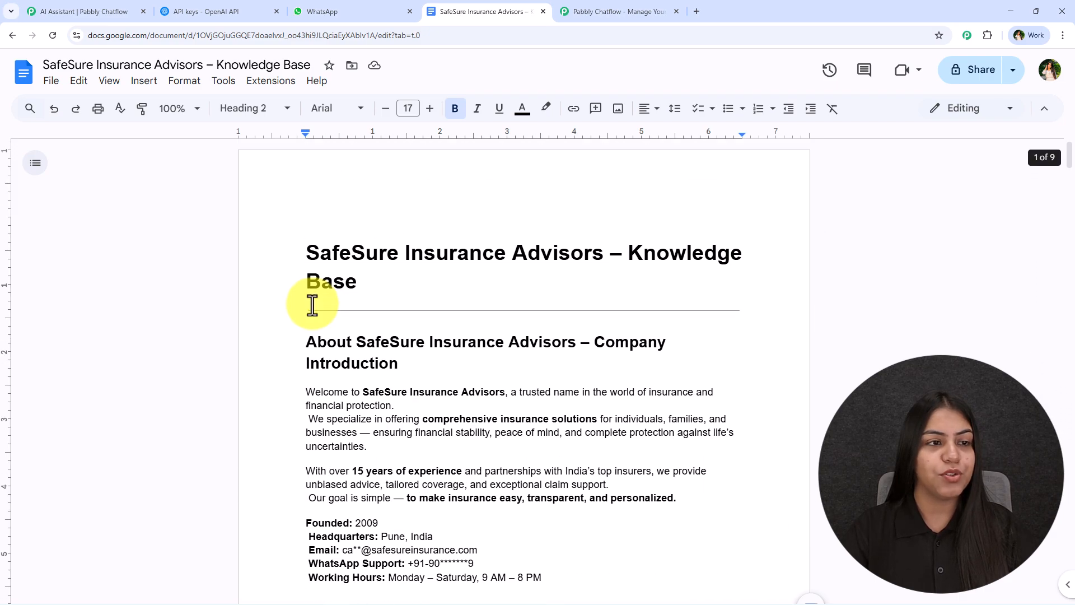
- Download the knowledge base document as a Plain Text (.txt) file
click(31, 84)
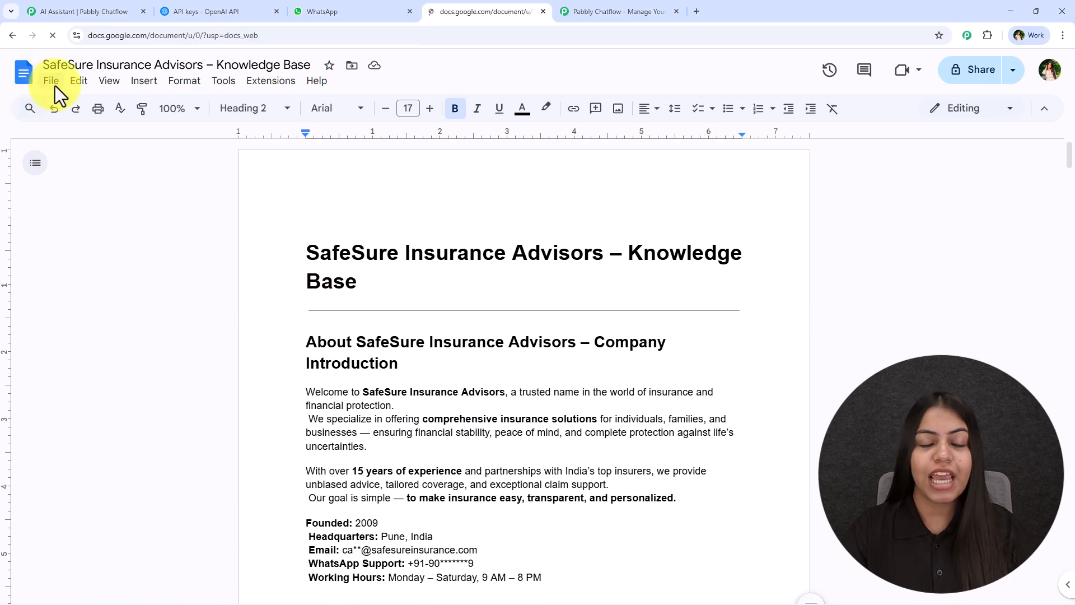
click(11, 35)
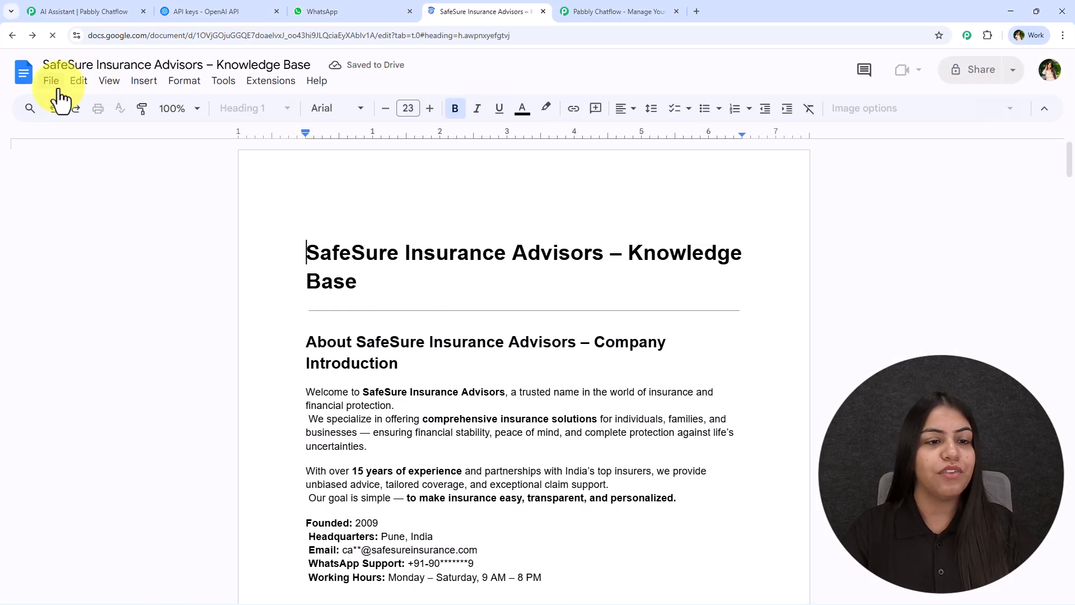
click(56, 85)
mouse_move(89, 228)
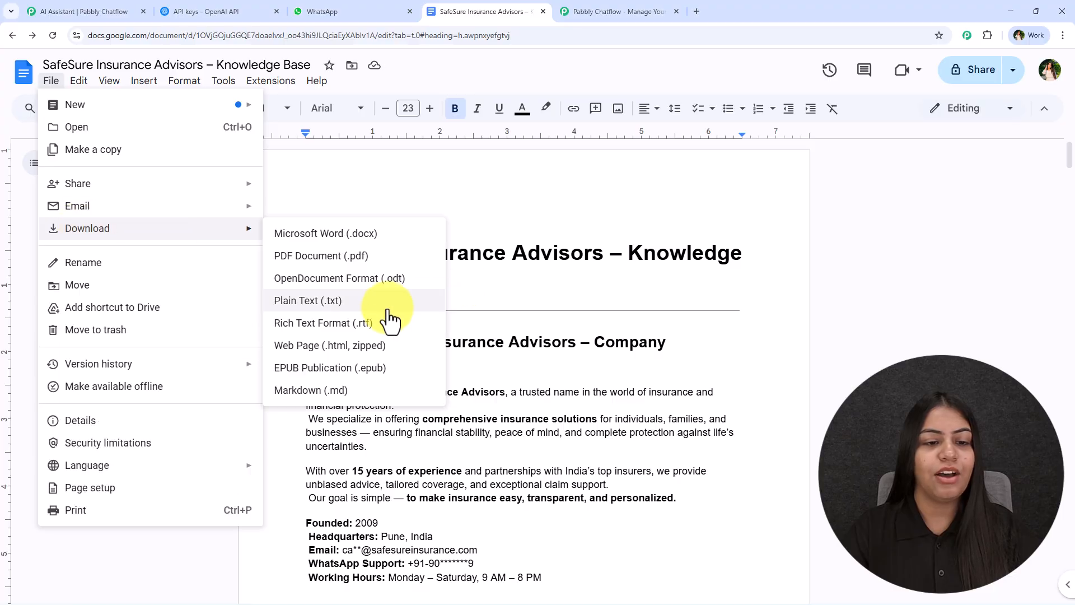
click(352, 301)
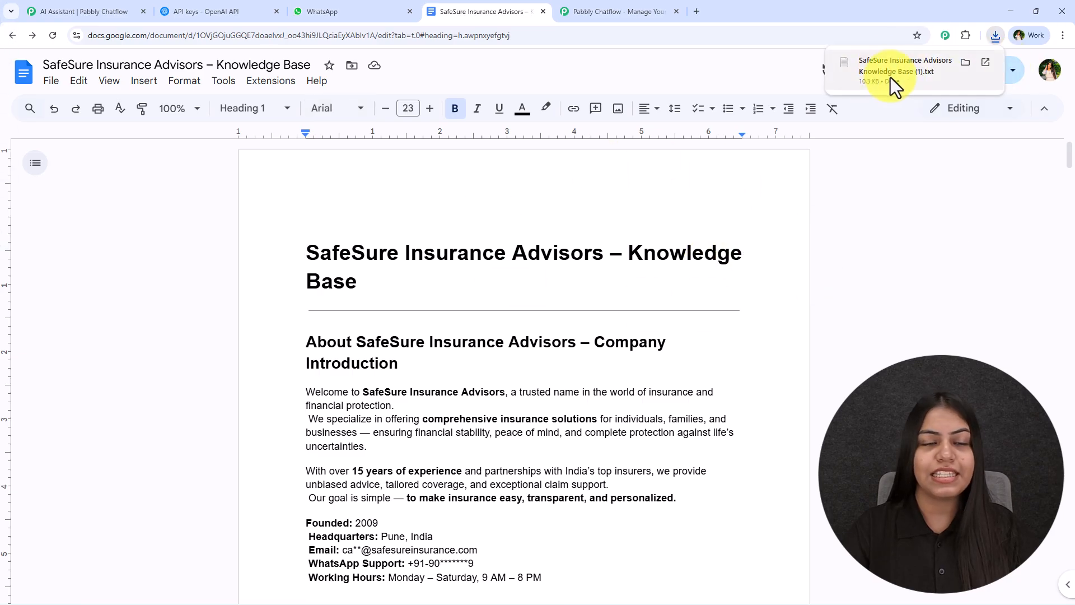
- Review the accepted file formats and PDF page limit on the Knowledge Source tab
click(72, 6)
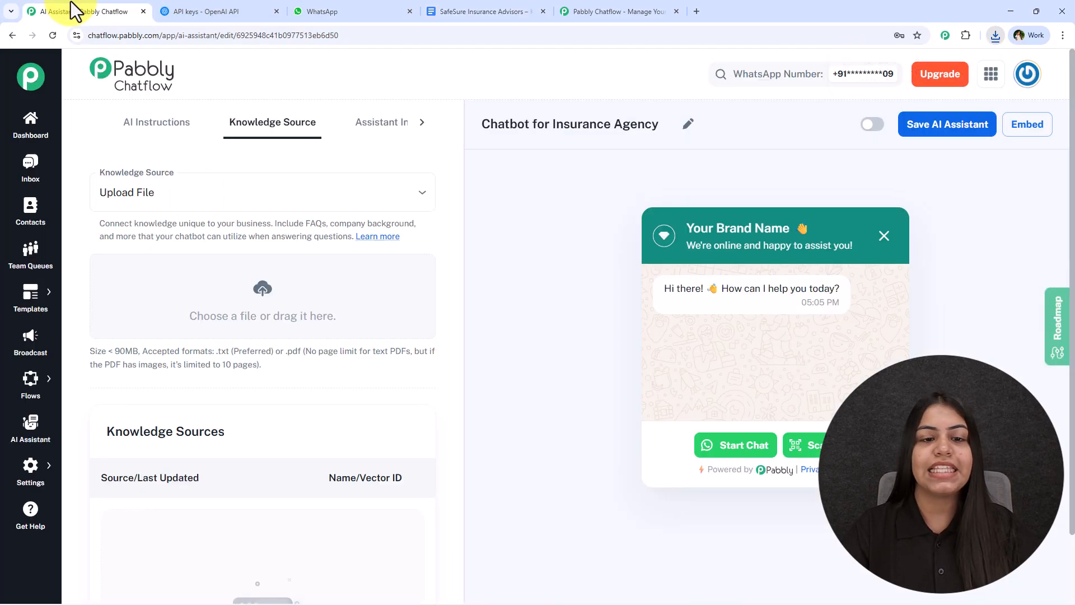
drag(287, 353, 363, 353)
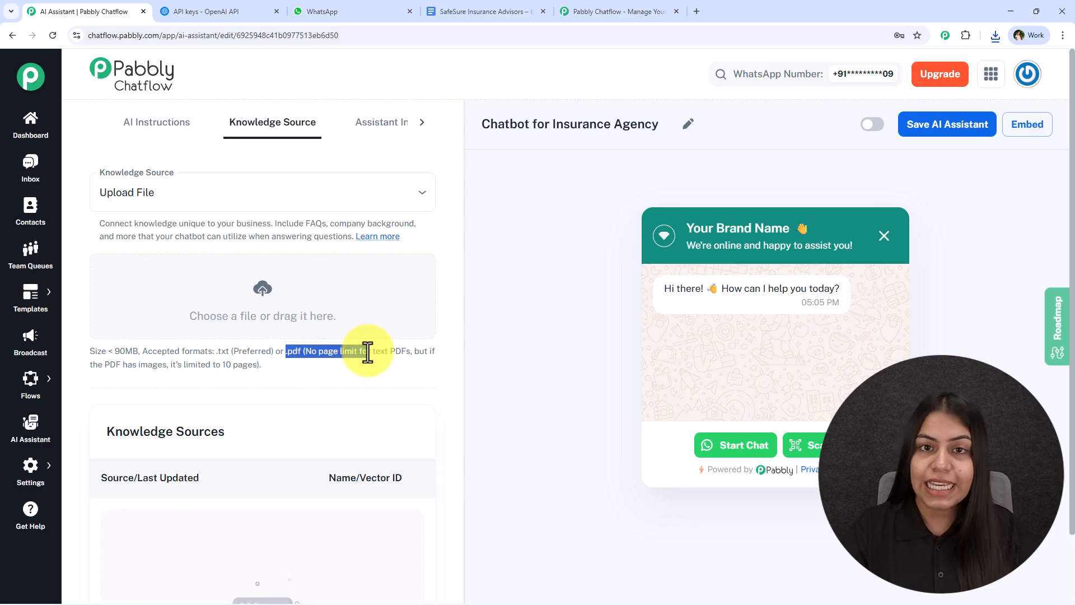
drag(96, 371, 260, 371)
click(323, 368)
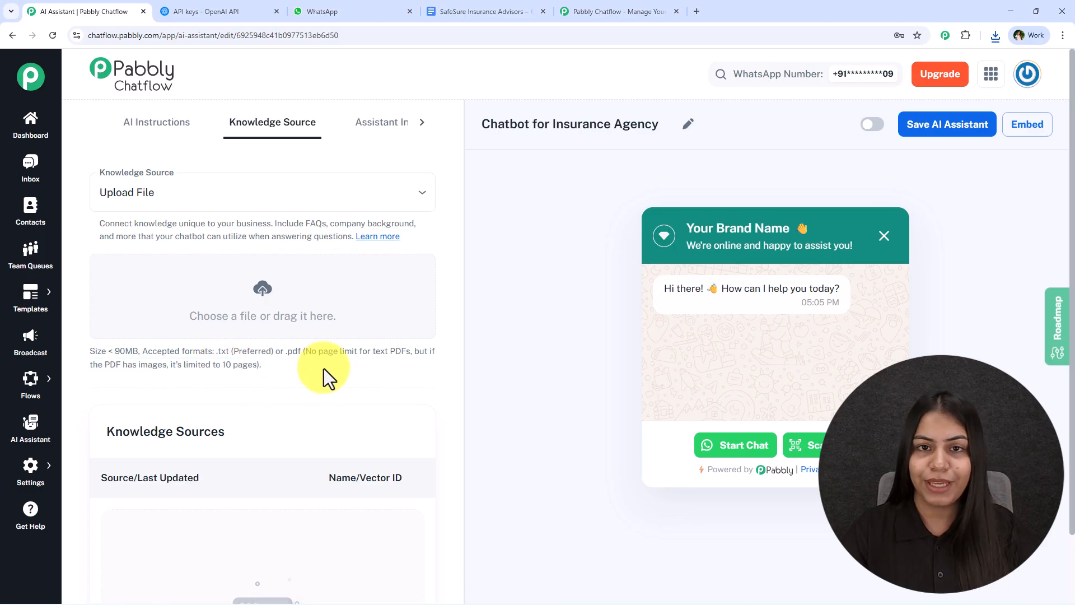
- Upload 'SafeSure Knowledge Base (1).txt' from Downloads as a processed knowledge source
click(268, 302)
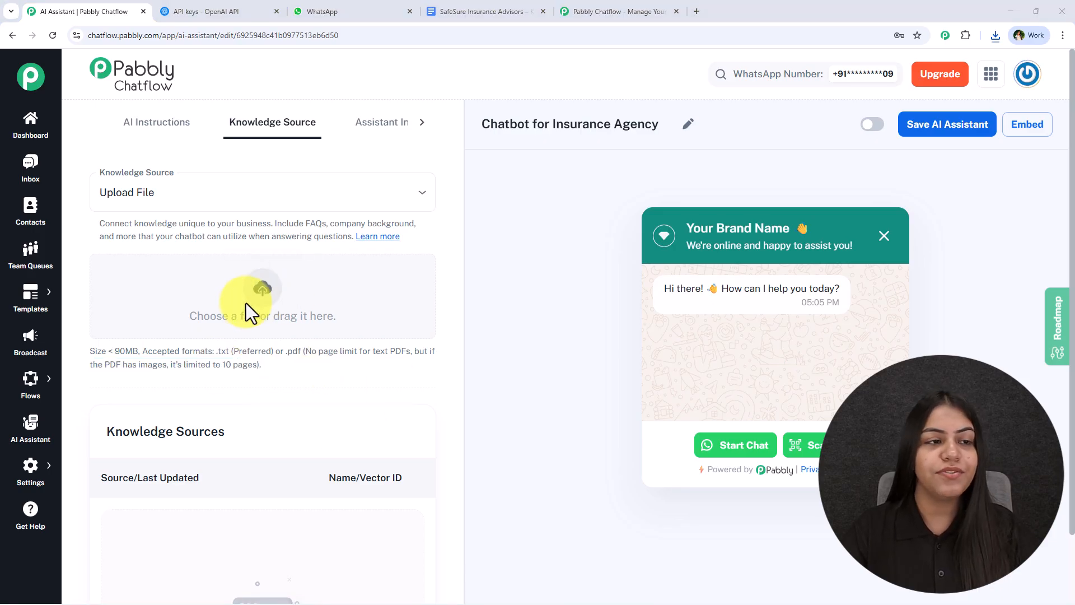
click(54, 128)
double_click(136, 130)
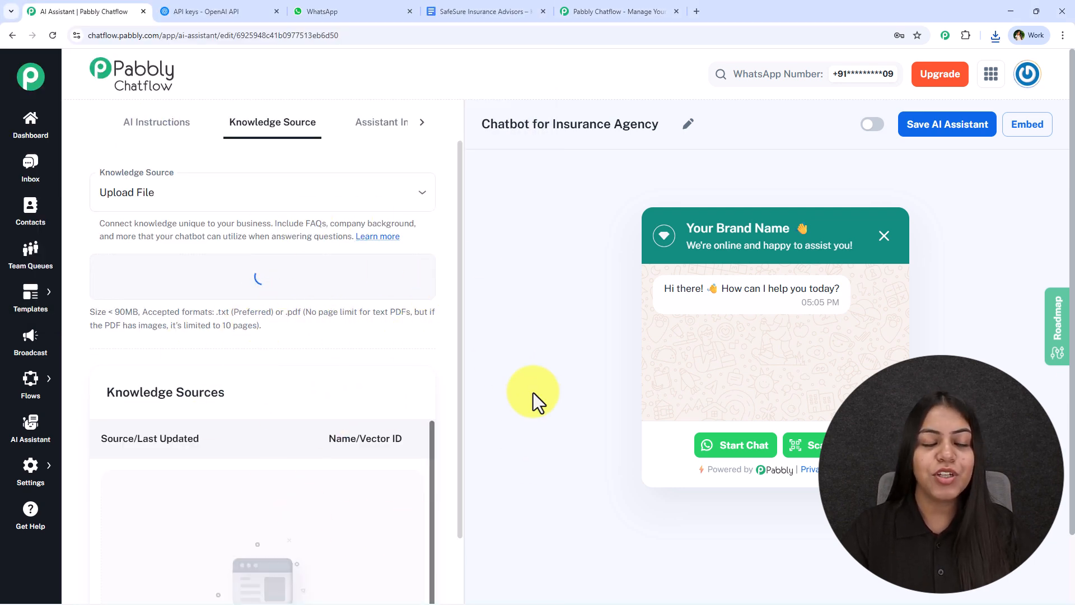
scroll(320, 355, down, 3)
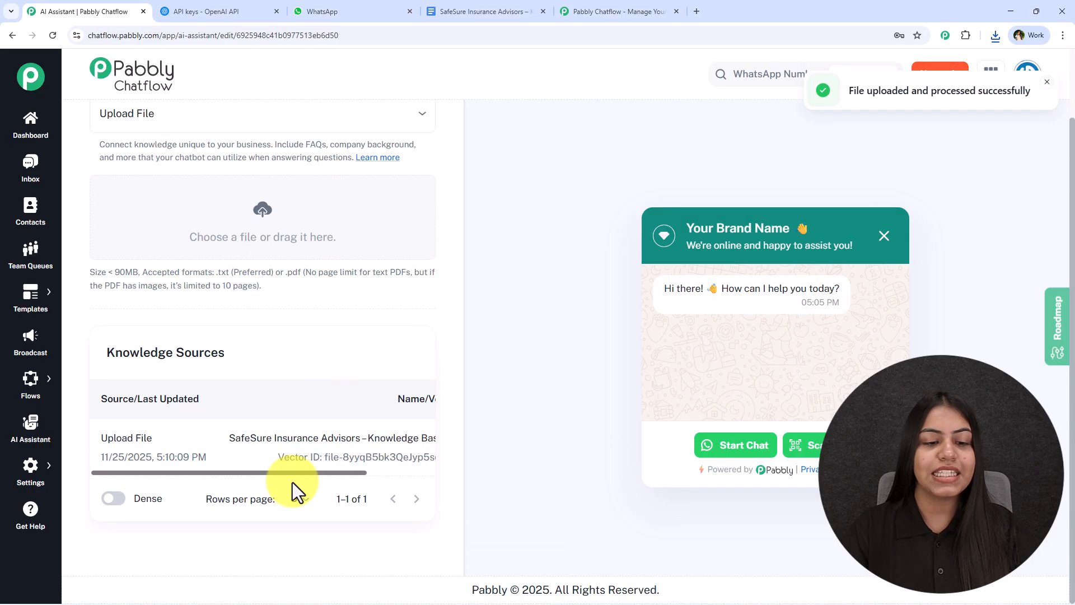
drag(316, 472, 445, 473)
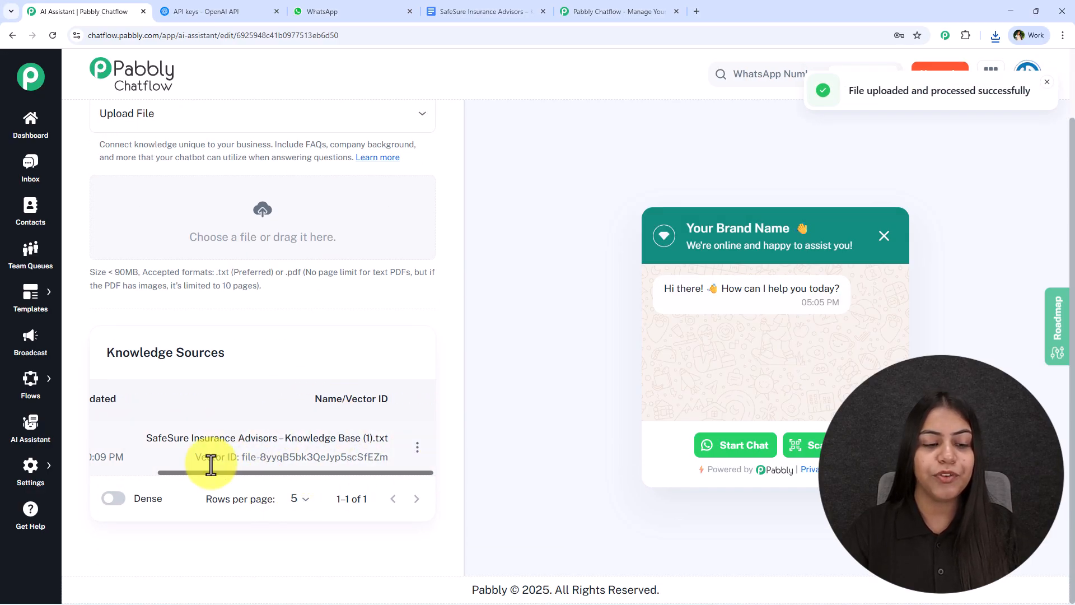
triple_click(295, 459)
scroll(332, 414, up, 2)
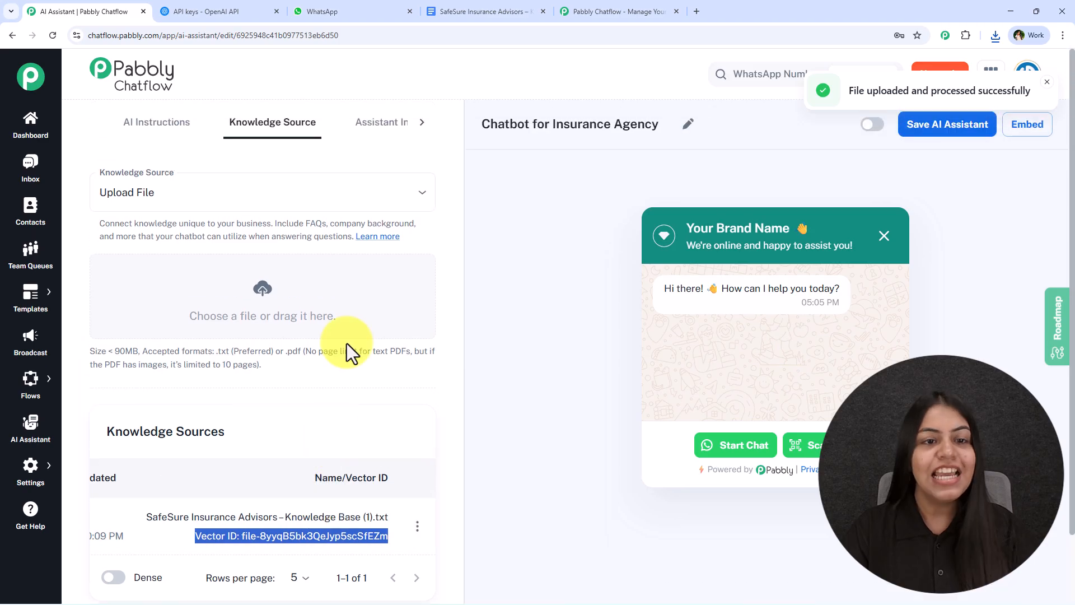
click(374, 127)
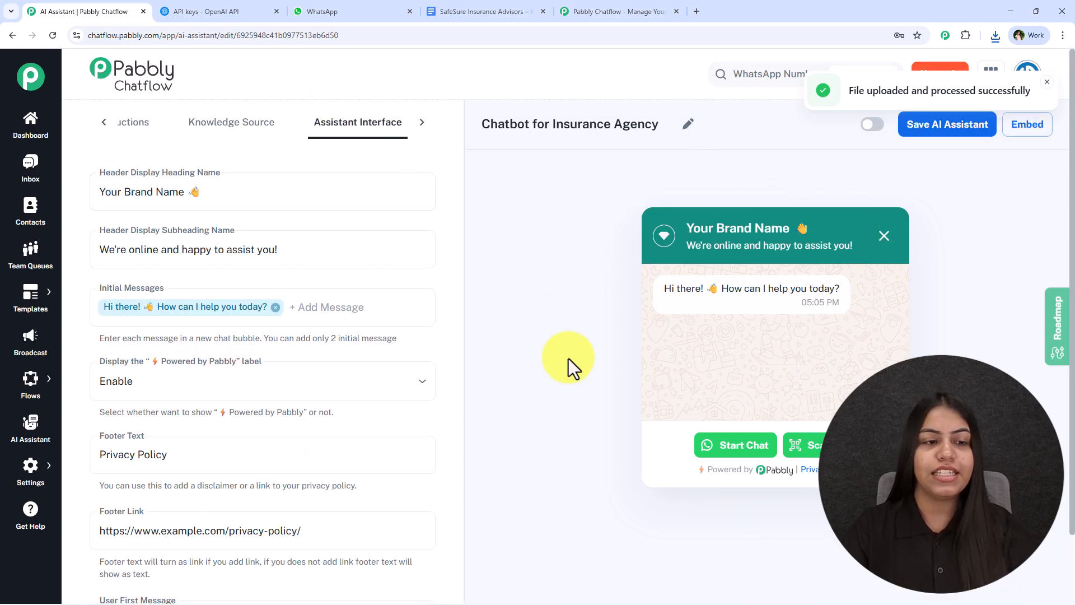
- Set the header heading to 'SafeSure Insurance Advisors' copied from the doc, without the wave emoji
click(504, 4)
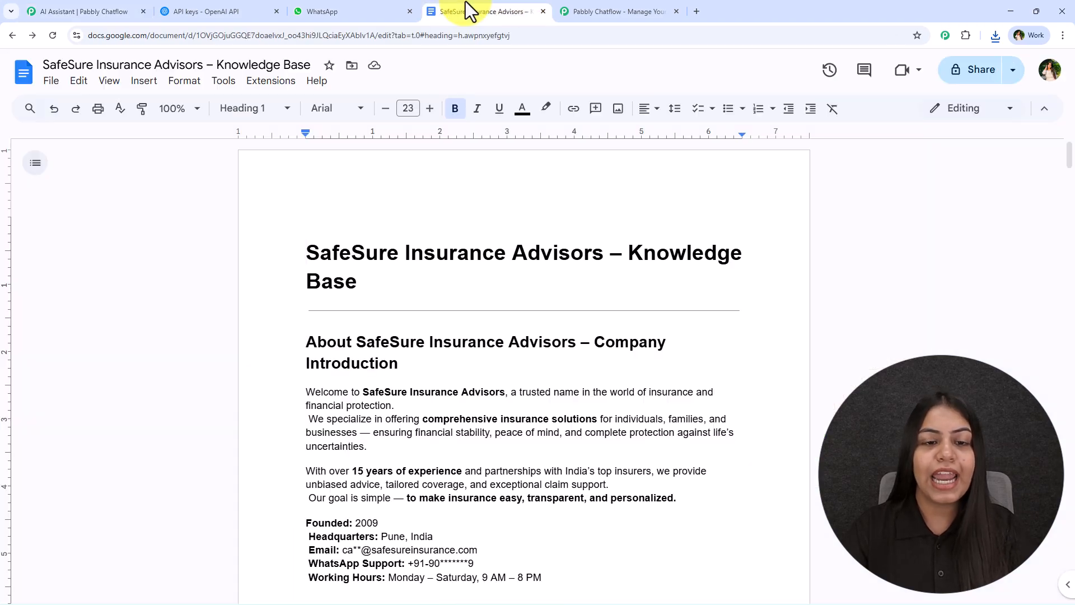
drag(312, 241, 605, 246)
key(ctrl+c)
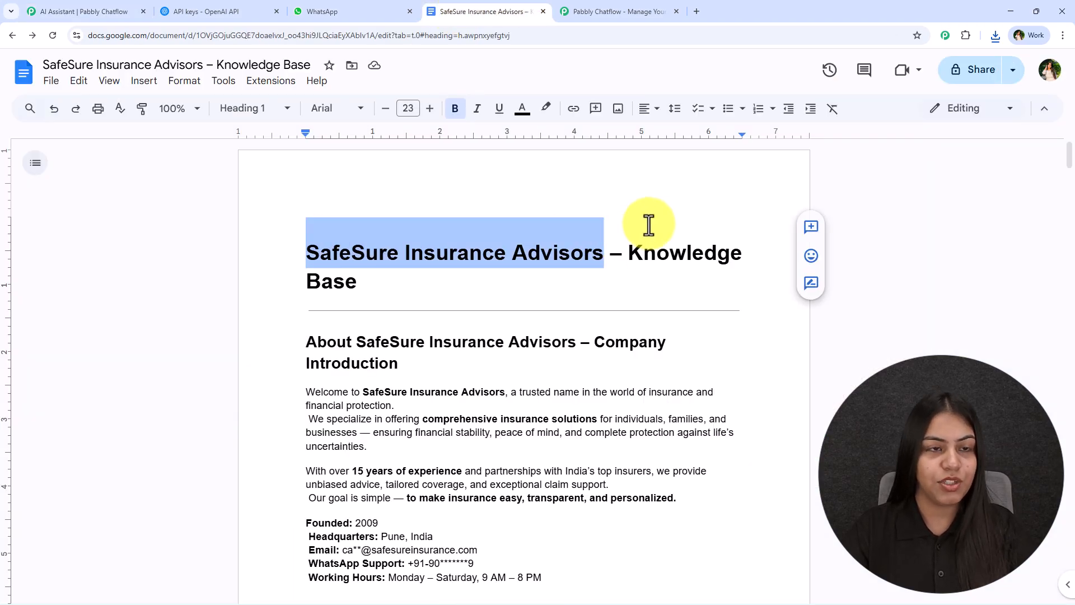
click(292, 10)
click(89, 11)
click(178, 193)
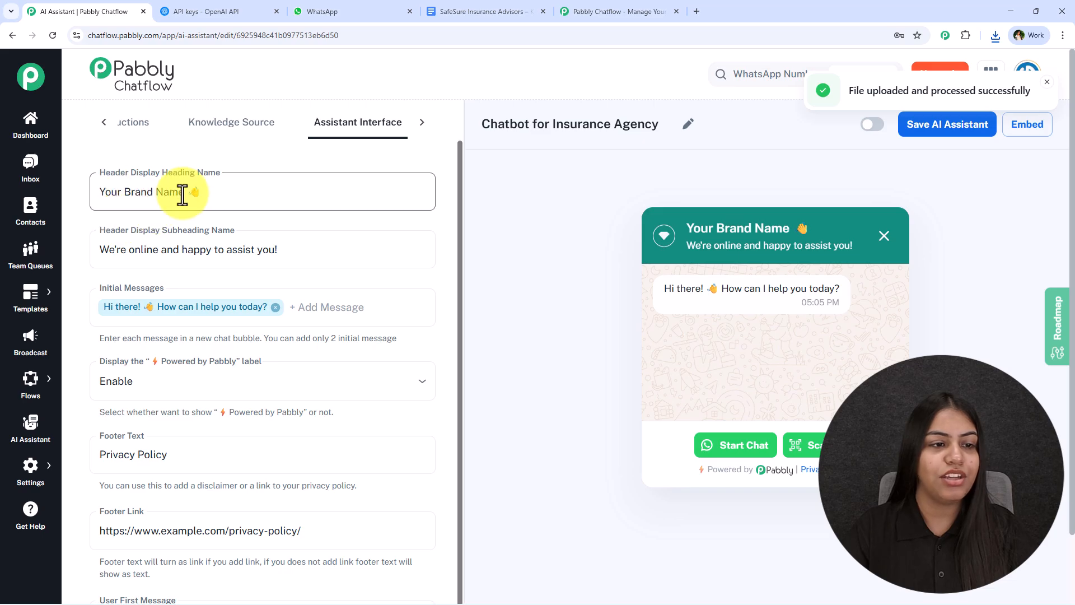
drag(184, 193, 98, 184)
key(ctrl+v)
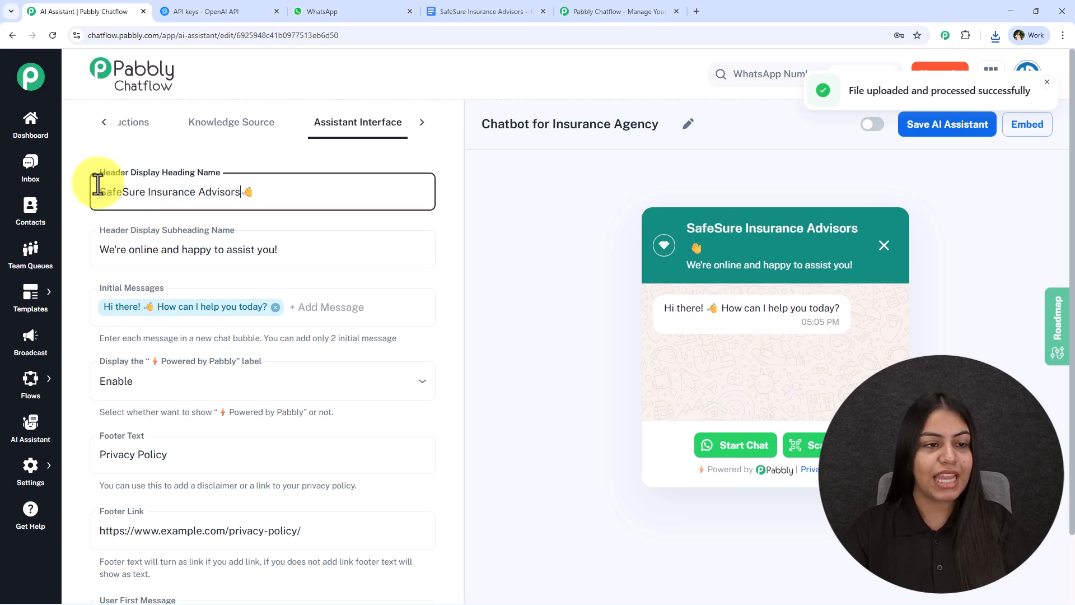
click(355, 194)
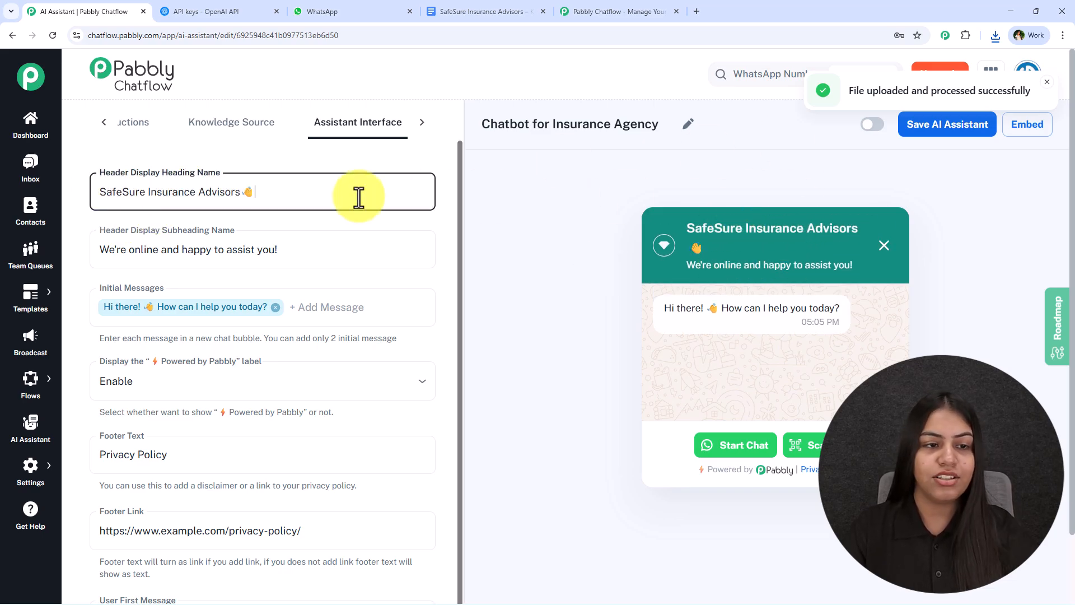
key(BackSpace)
- Add 'SafeSure Insurance Advisors' as a second initial message, leaving the subheading unchanged
click(358, 246)
key(ctrl+v)
key(ctrl+v)
key(ctrl+z)
key(ctrl+z)
click(357, 307)
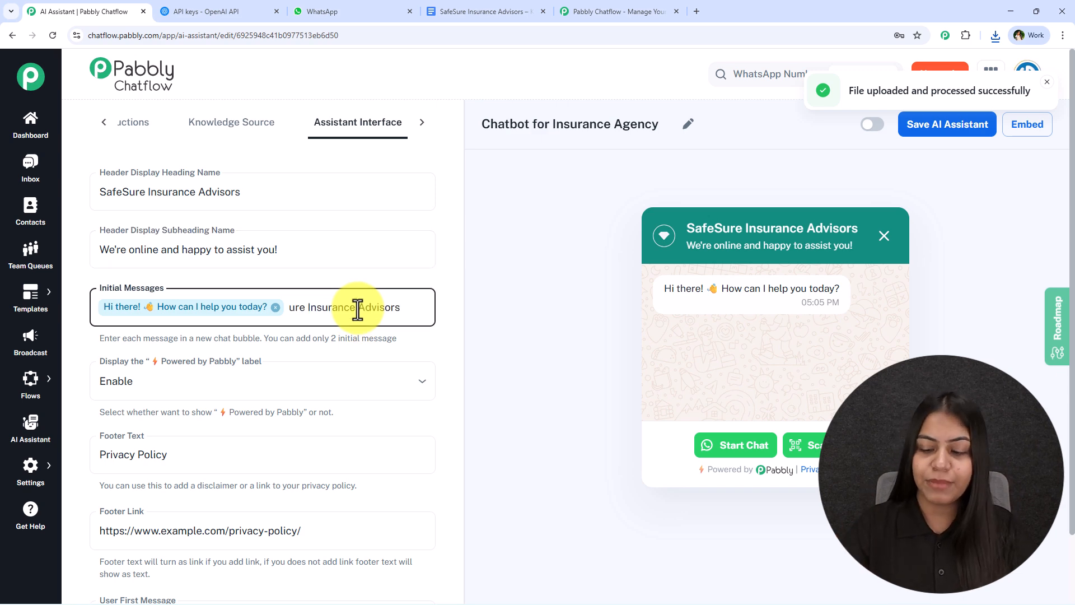
key(Return)
scroll(358, 308, down, 2)
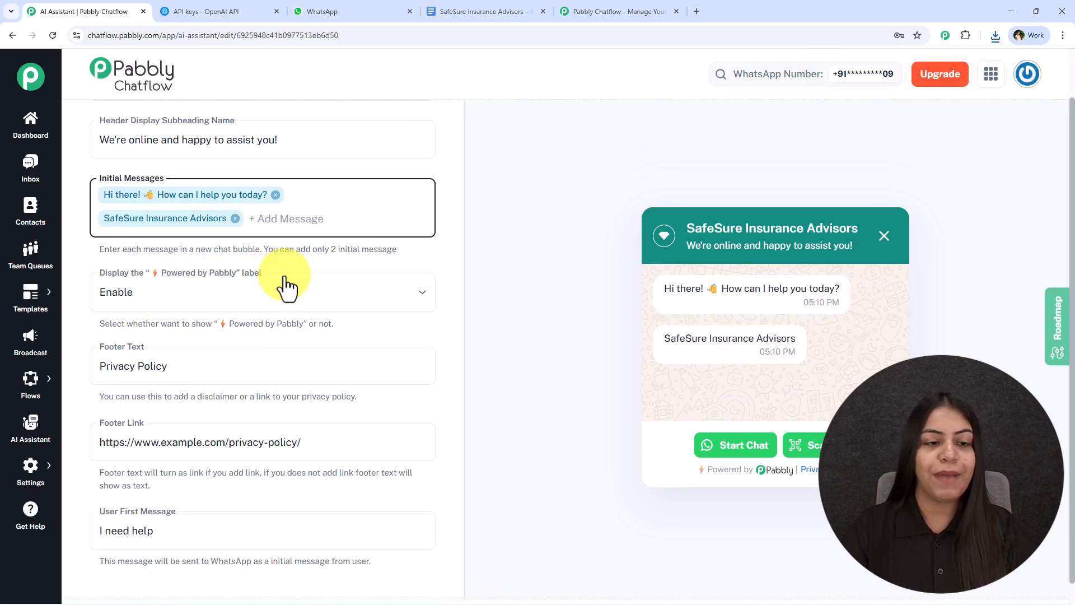
click(383, 302)
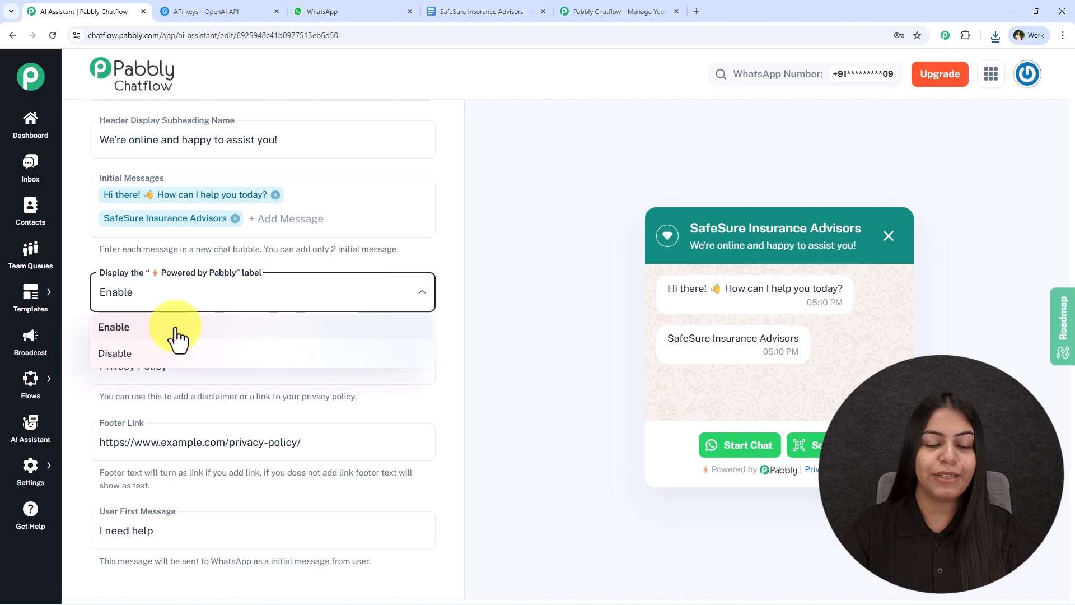
- Hide the Powered by Pabbly label, then turn it back on
click(213, 354)
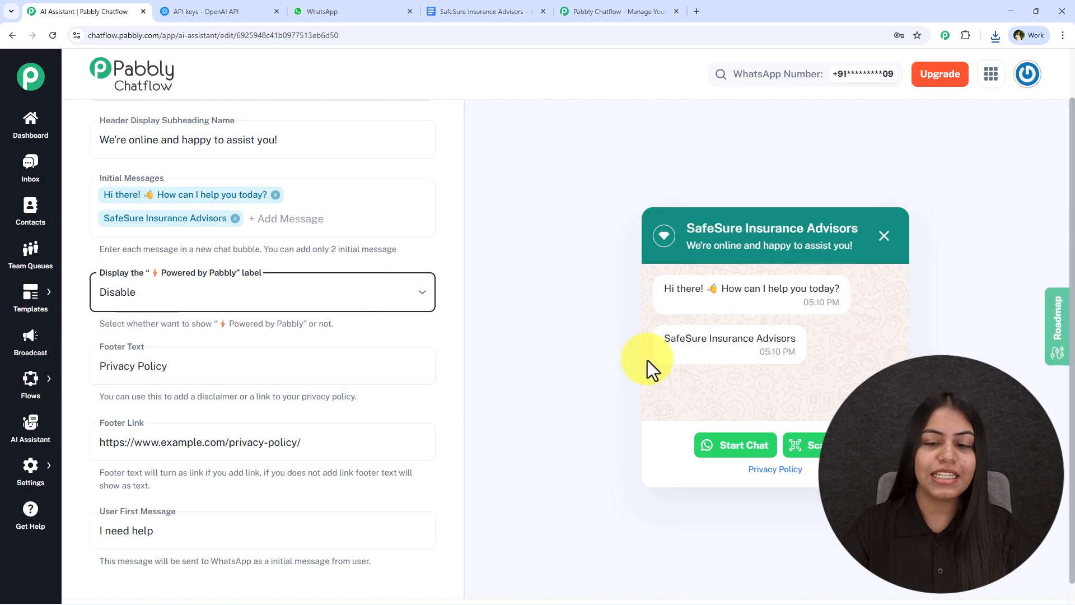
click(232, 302)
click(172, 327)
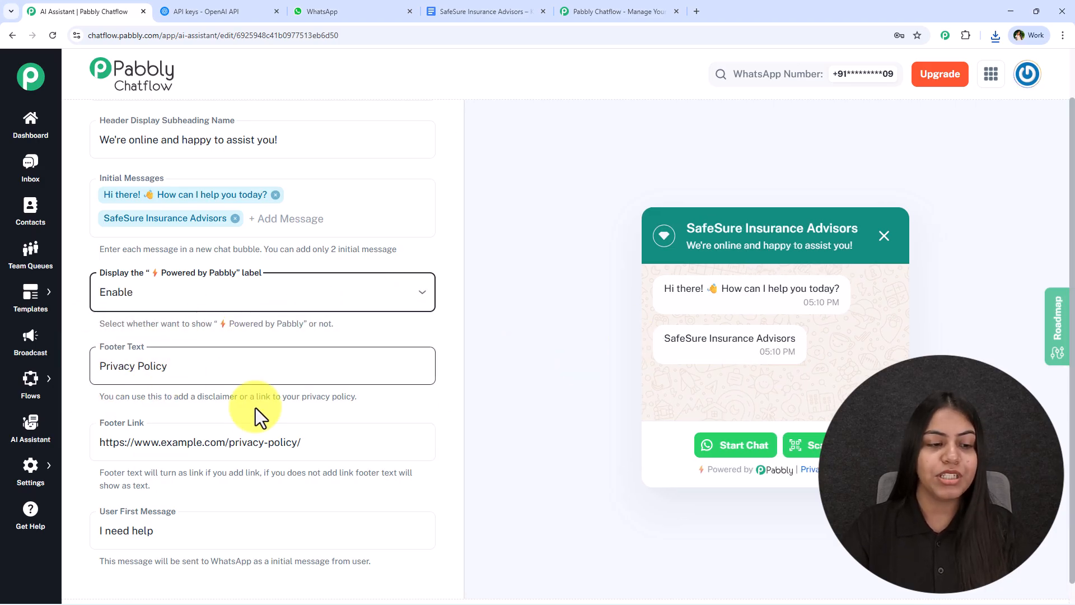
- Delete the footer link URL, then restore it with undo
drag(84, 364, 283, 391)
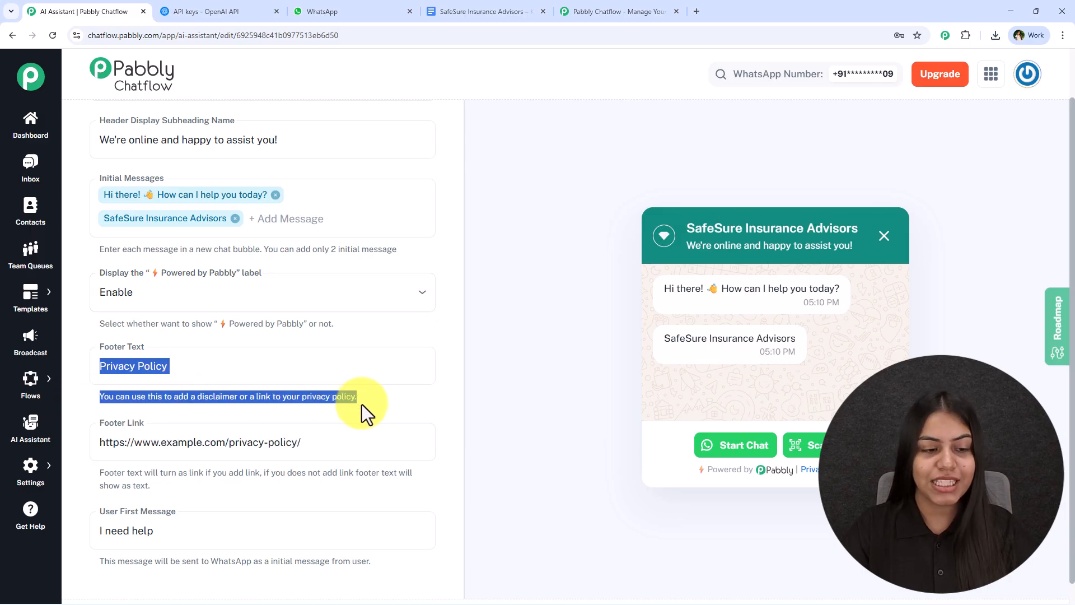
click(93, 479)
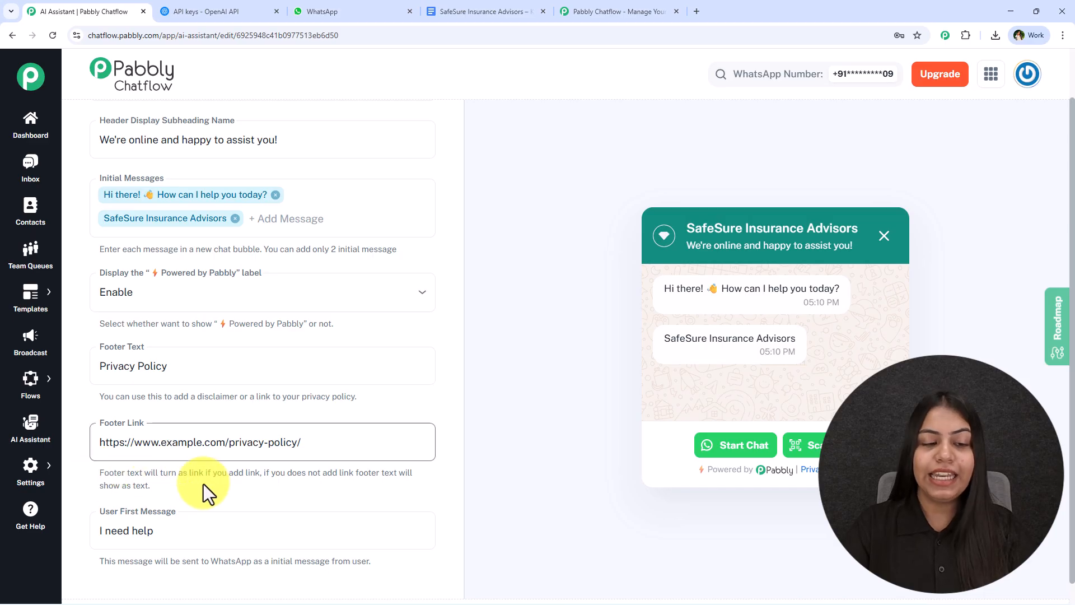
click(395, 439)
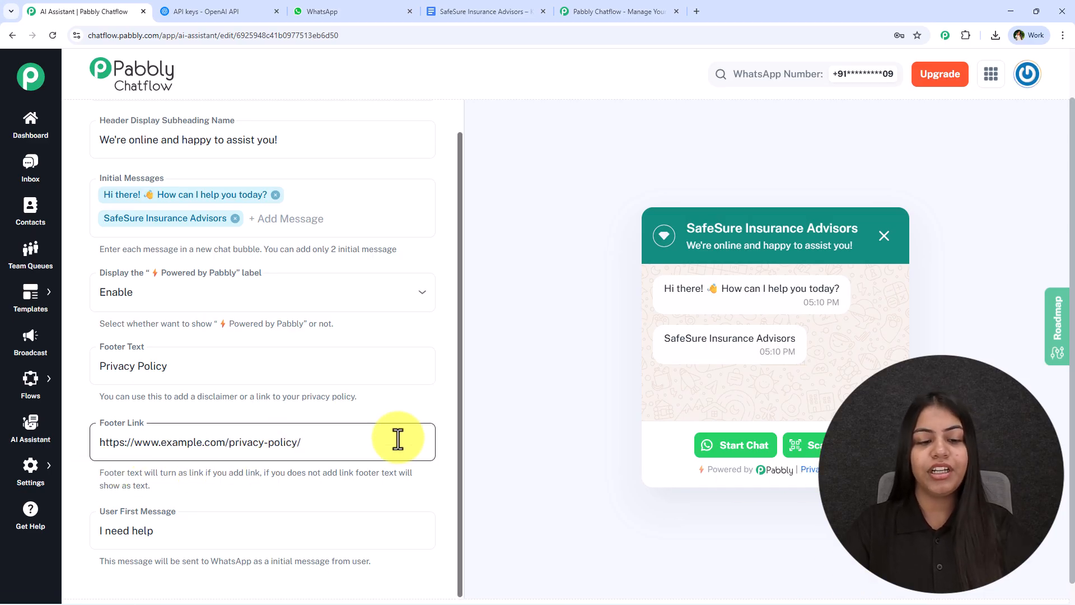
key(ctrl+a)
key(BackSpace)
drag(851, 469, 799, 464)
click(344, 435)
key(ctrl+z)
- Change the User First Message from 'I need help' to 'Hey'
double_click(303, 526)
text(Hey)
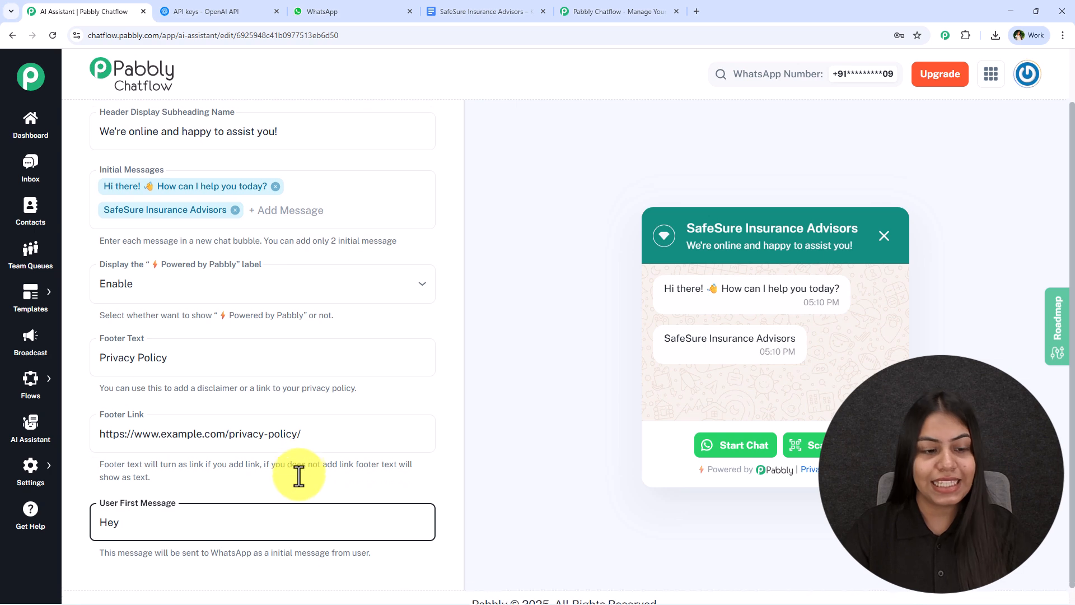
scroll(224, 515, down, 1)
click(155, 567)
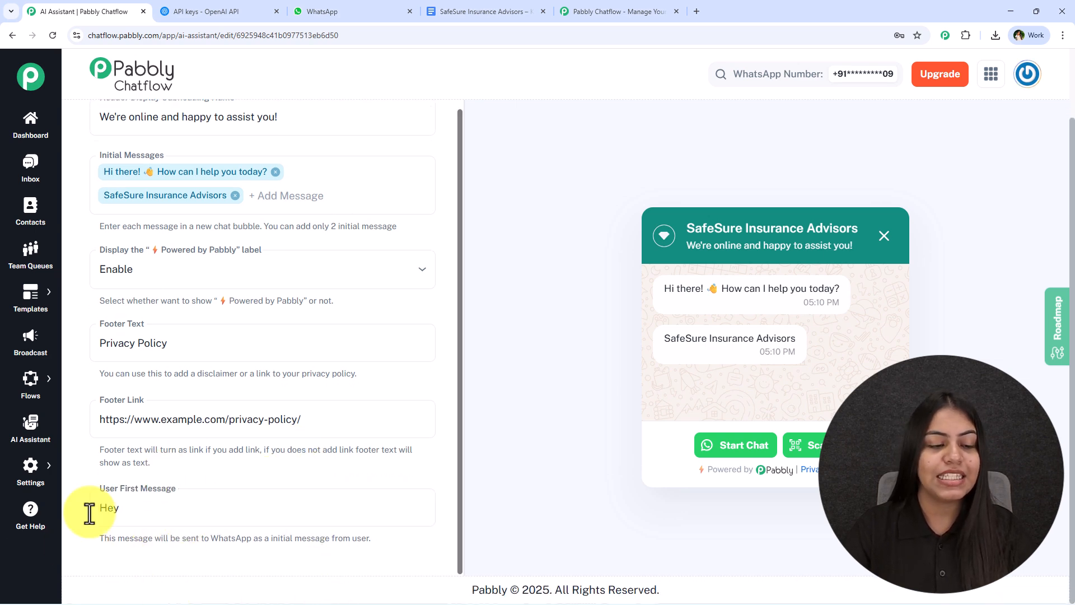
click(212, 514)
scroll(213, 514, up, 3)
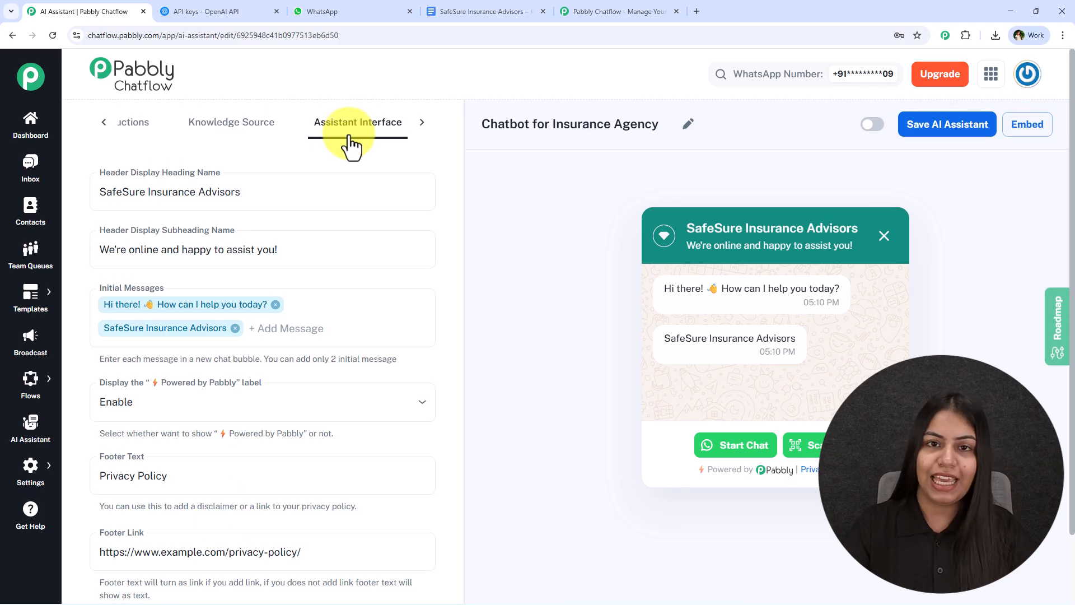
click(415, 125)
- Style the assistant with Dark theme and Square shape, then enable and save it
click(385, 128)
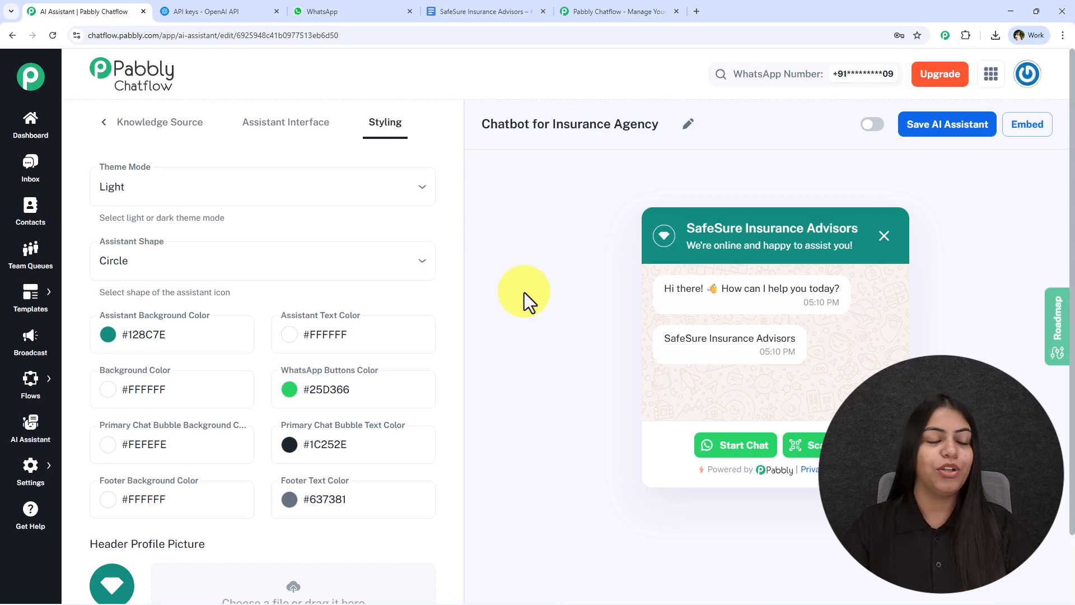
click(315, 178)
click(217, 256)
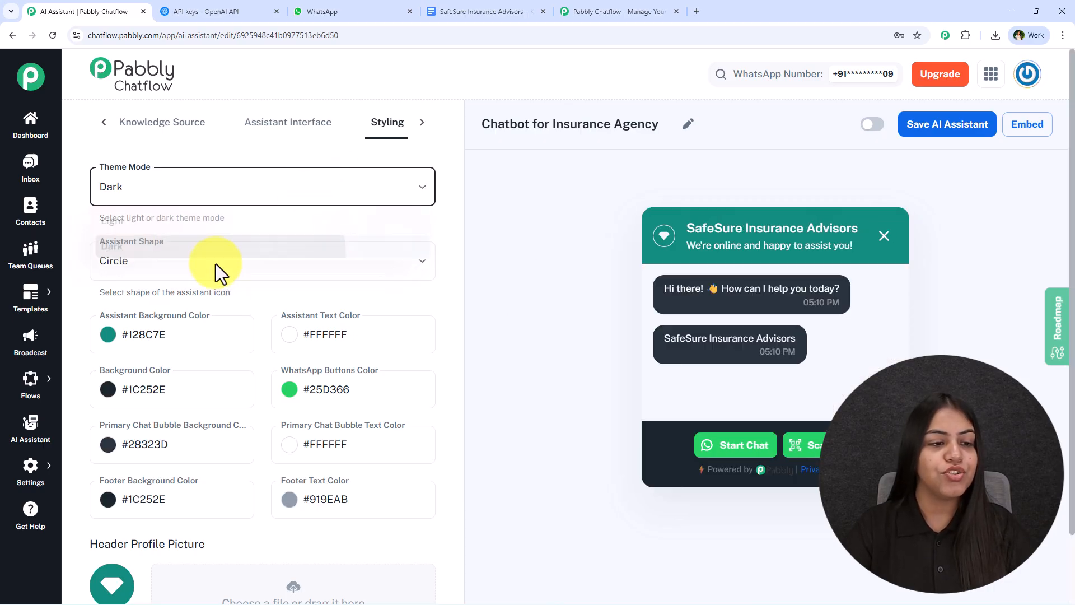
click(216, 266)
click(213, 319)
scroll(216, 312, down, 4)
scroll(315, 479, up, 4)
click(422, 125)
click(868, 124)
click(926, 131)
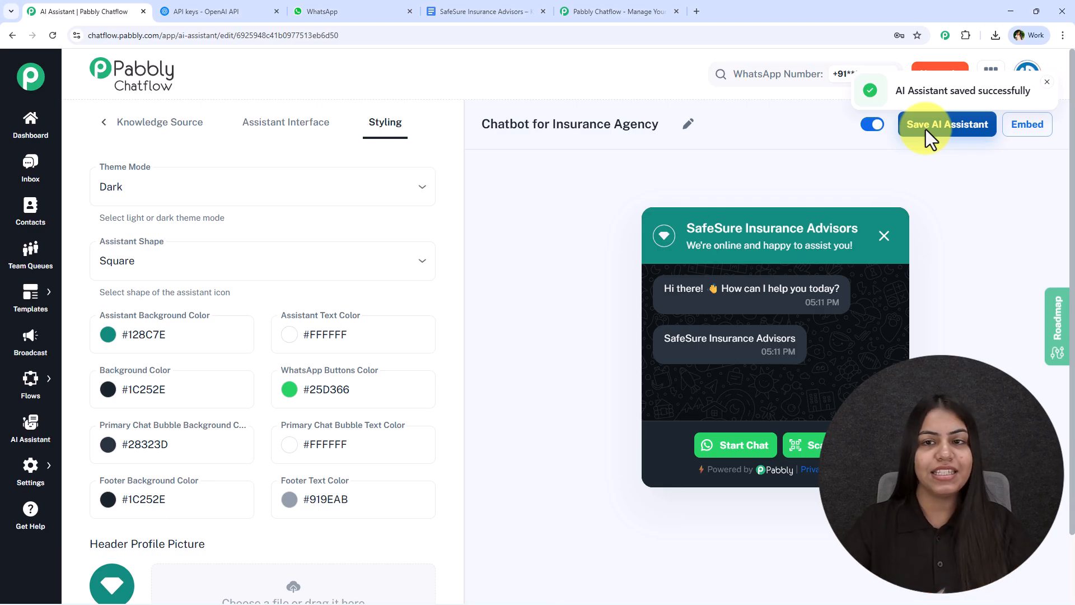
- View and select the embed script, close it, preview the widget and return to Assistant Interface
click(1027, 126)
drag(448, 378, 377, 266)
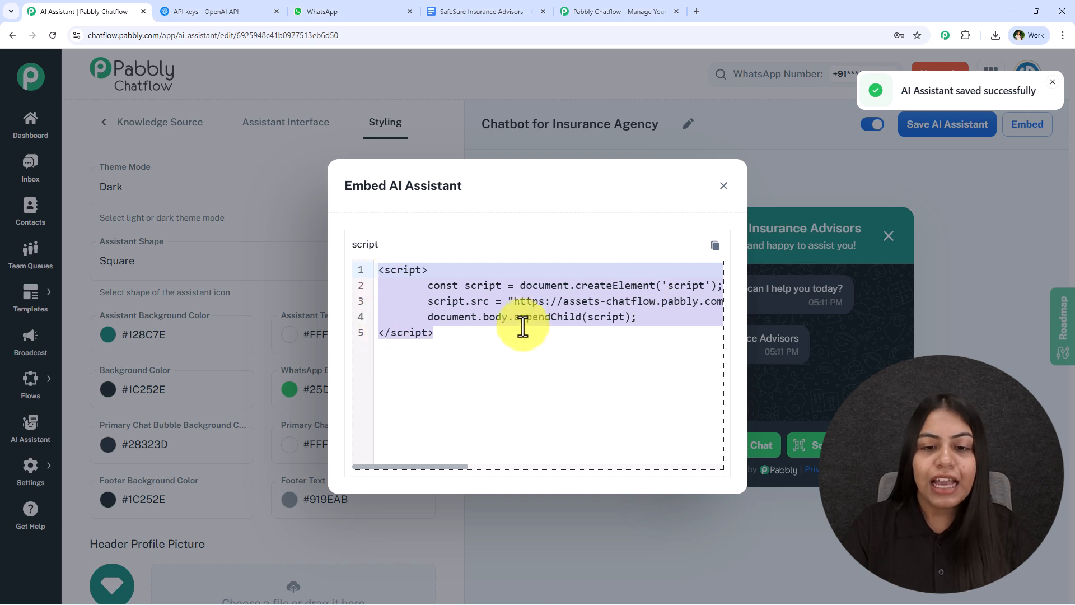
click(723, 186)
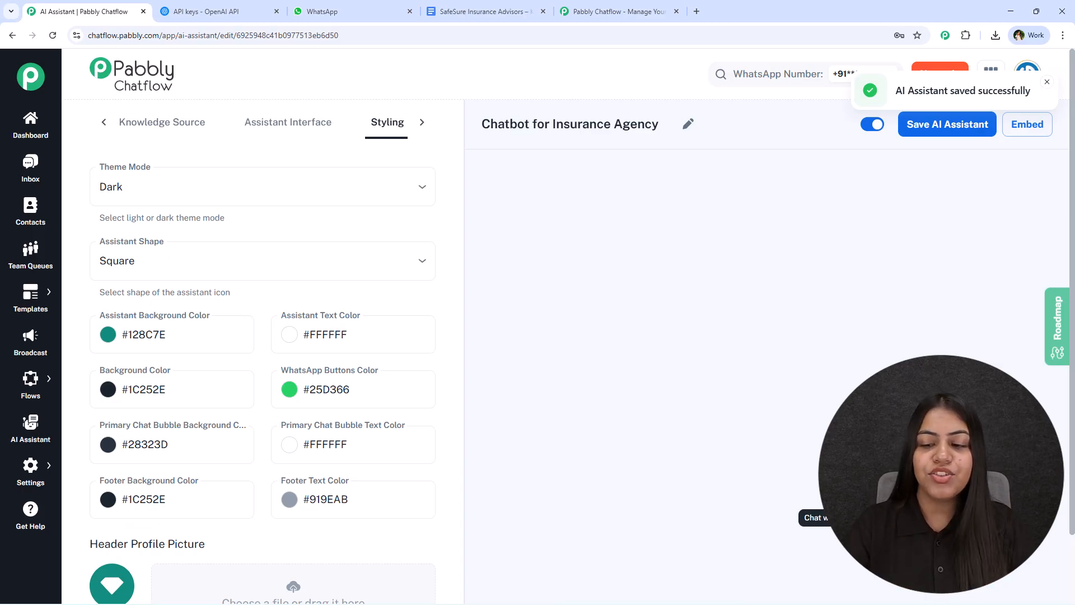
click(815, 518)
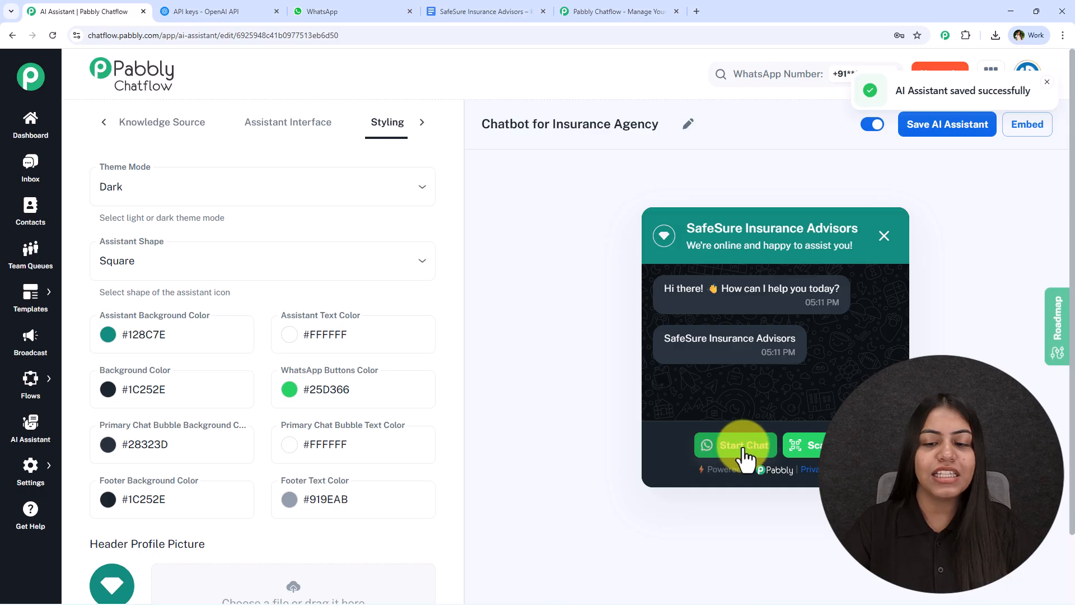
click(273, 124)
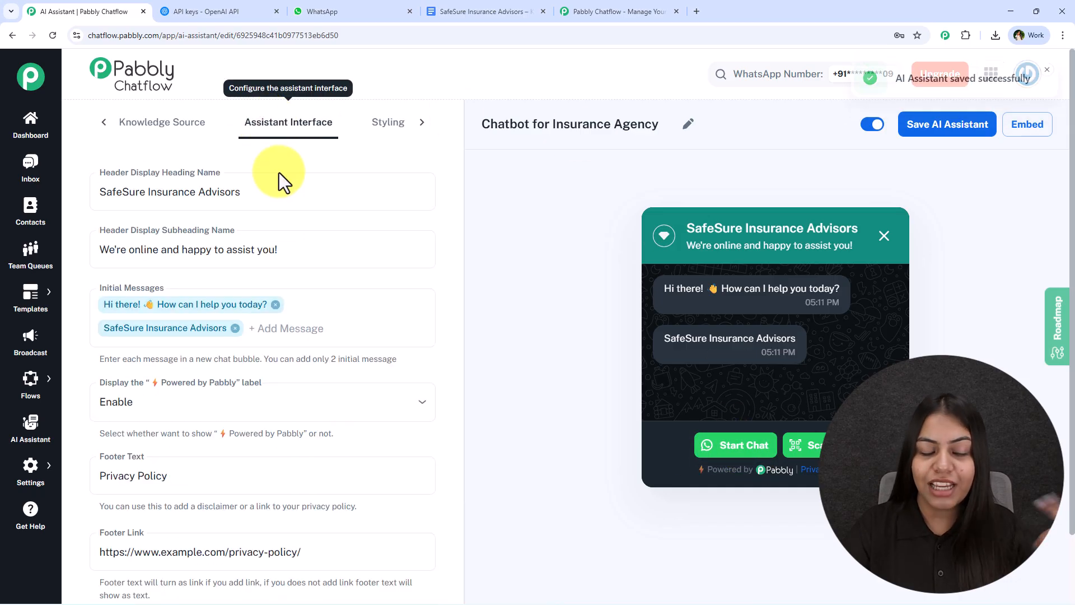
scroll(297, 334, down, 3)
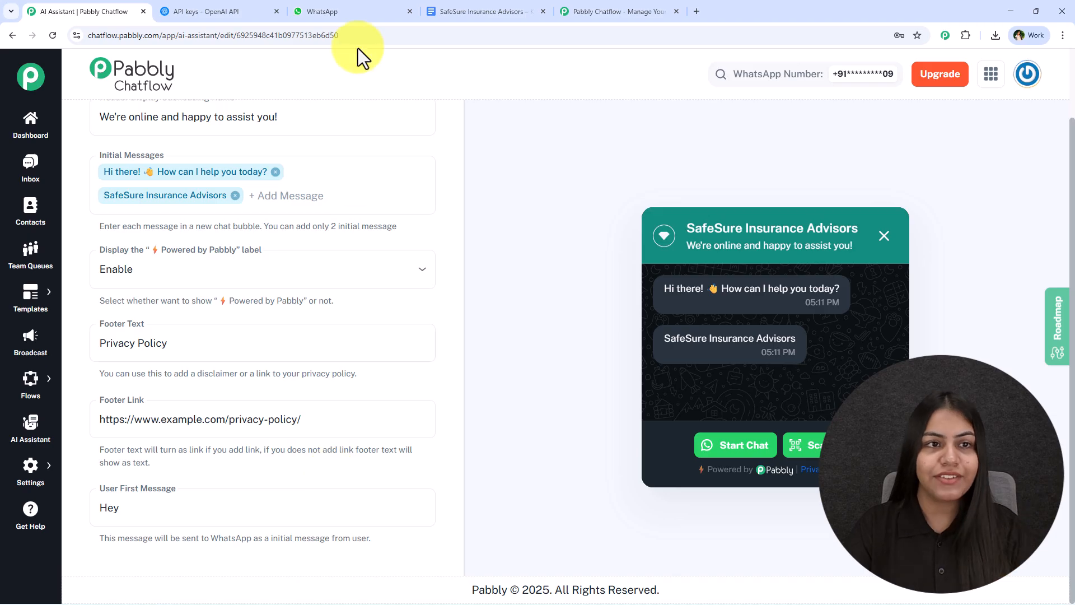
click(335, 11)
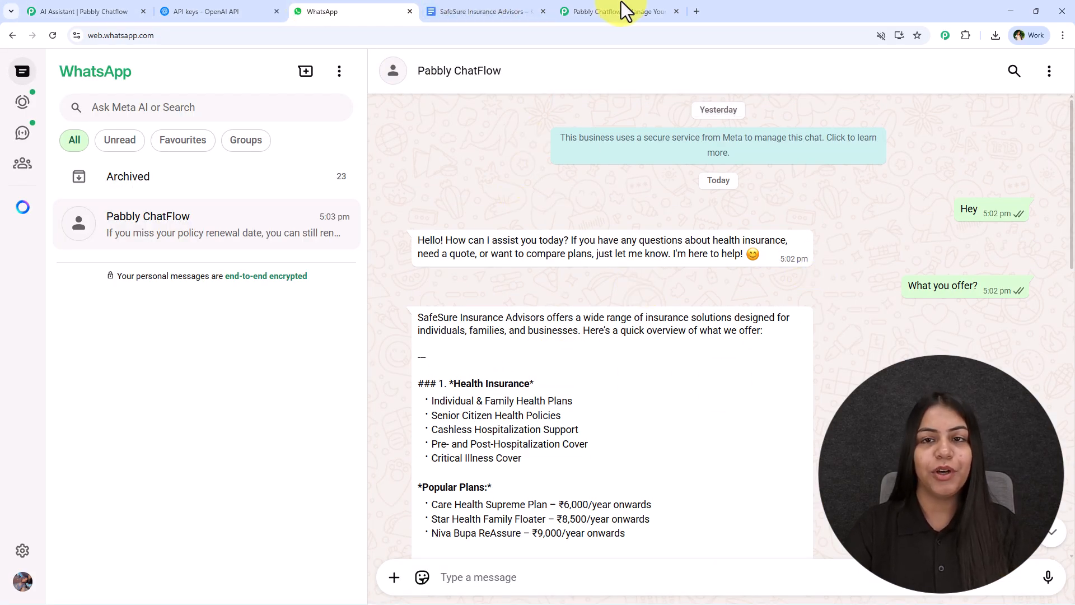
click(90, 11)
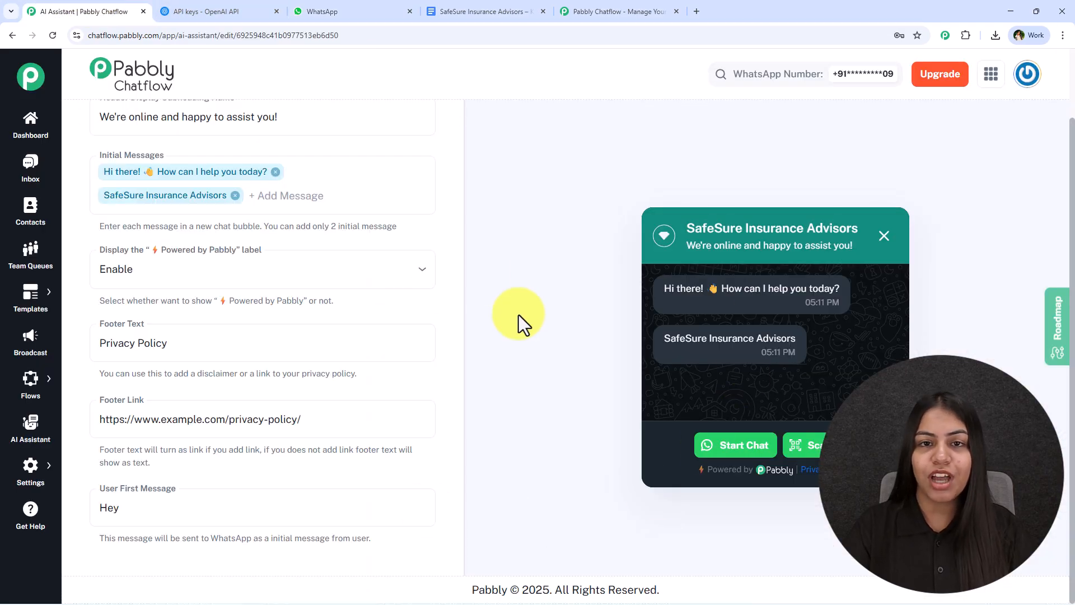
- Assign Chatbot for Insurance Agency to a contact's inbox conversation and save it
click(54, 178)
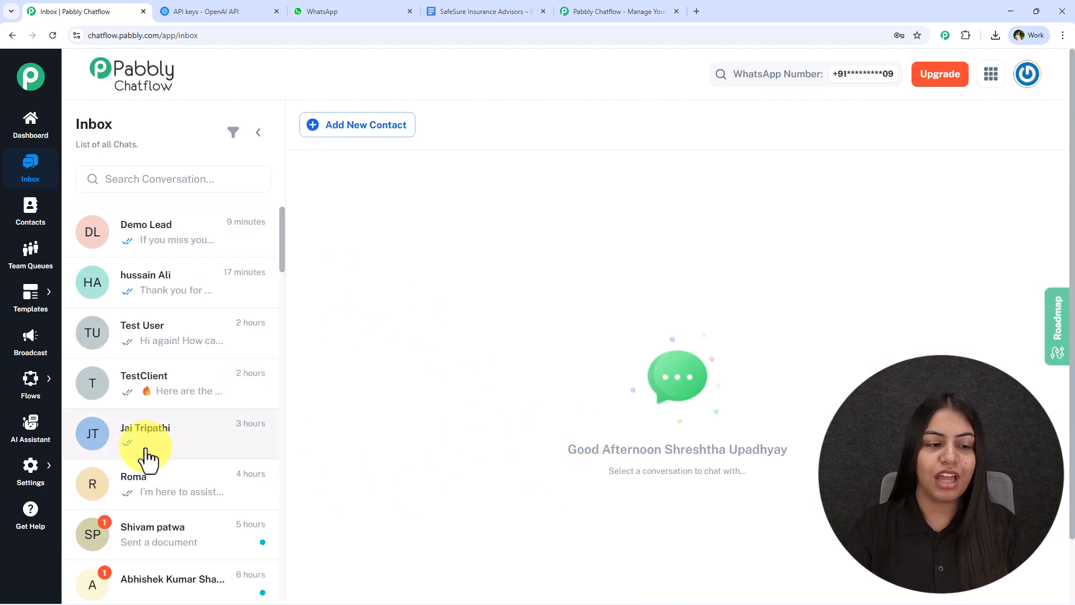
click(190, 460)
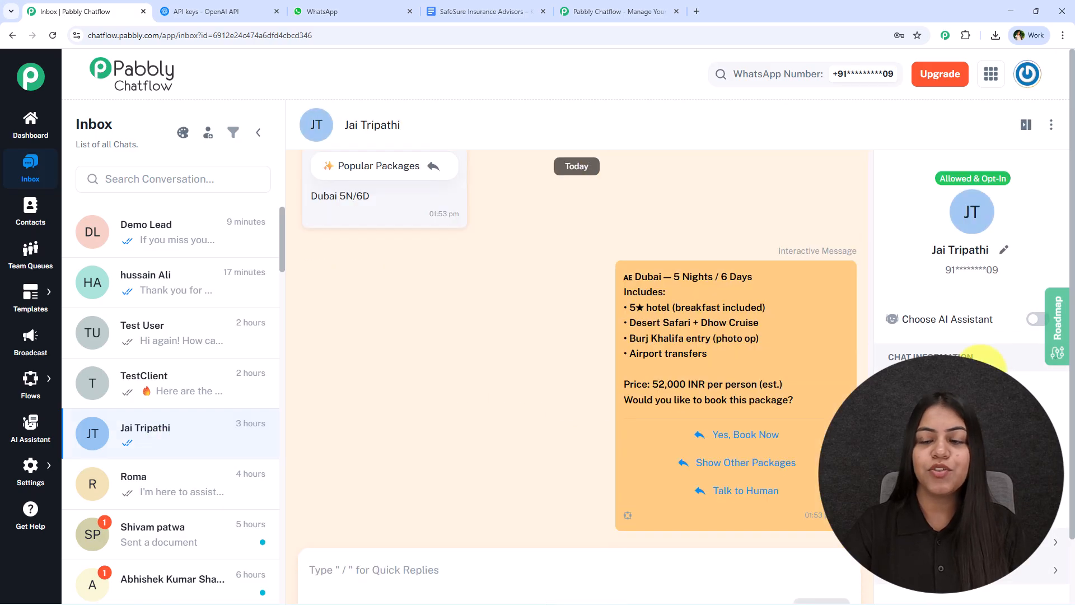
click(1036, 319)
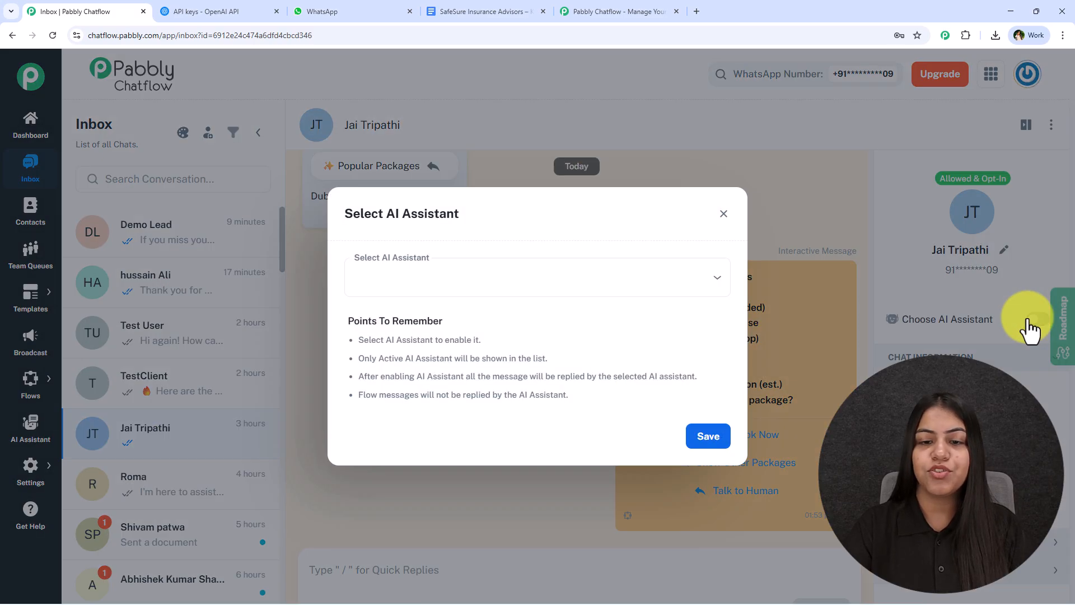
click(392, 290)
click(448, 311)
click(709, 441)
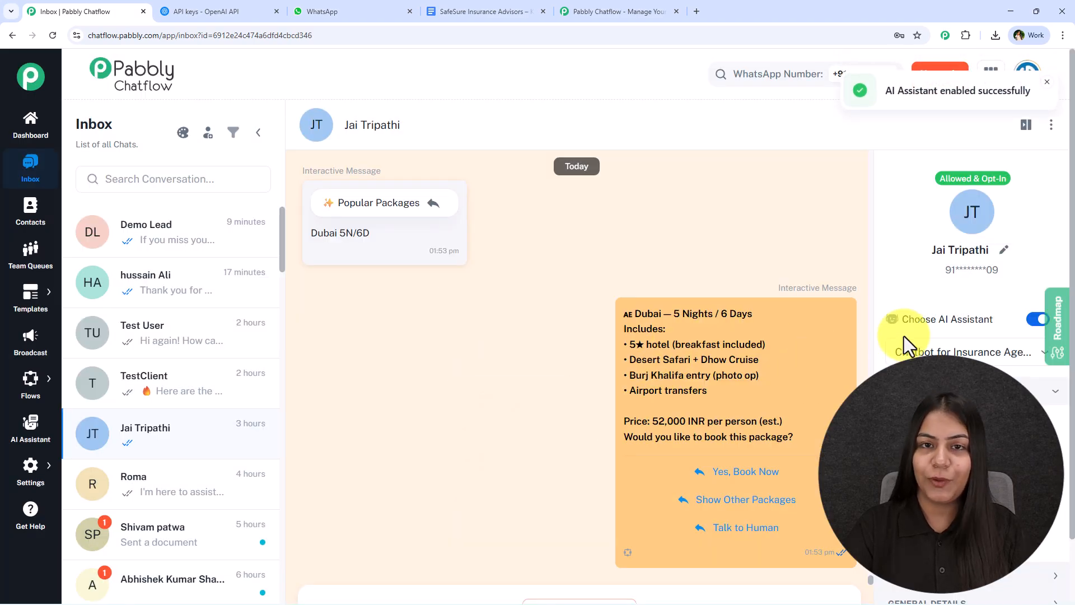
- Browse other contacts' conversations and open the settings options
click(210, 291)
click(209, 347)
click(241, 378)
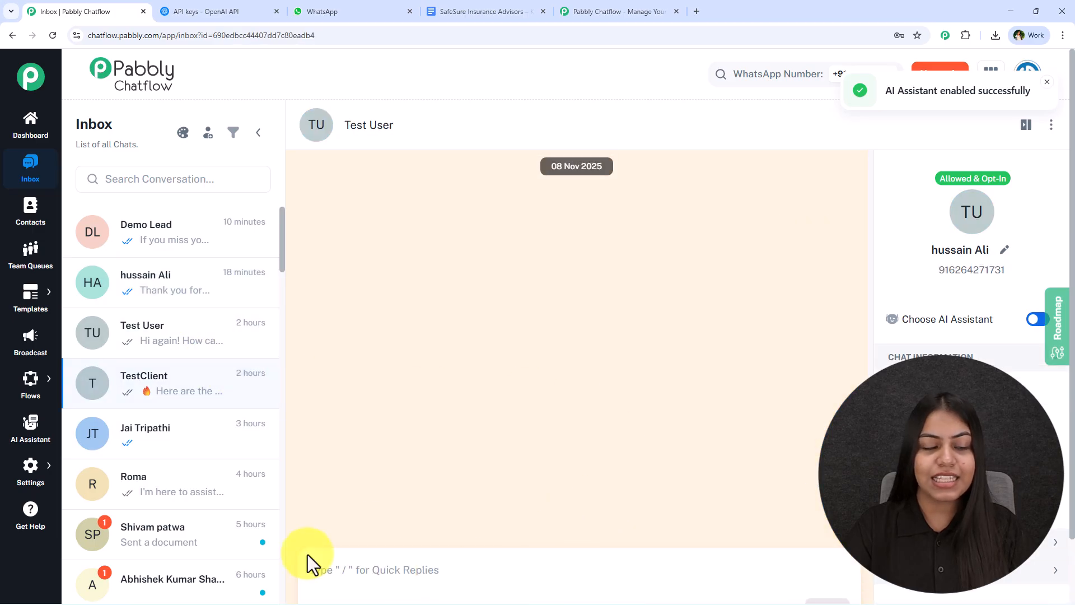
click(31, 470)
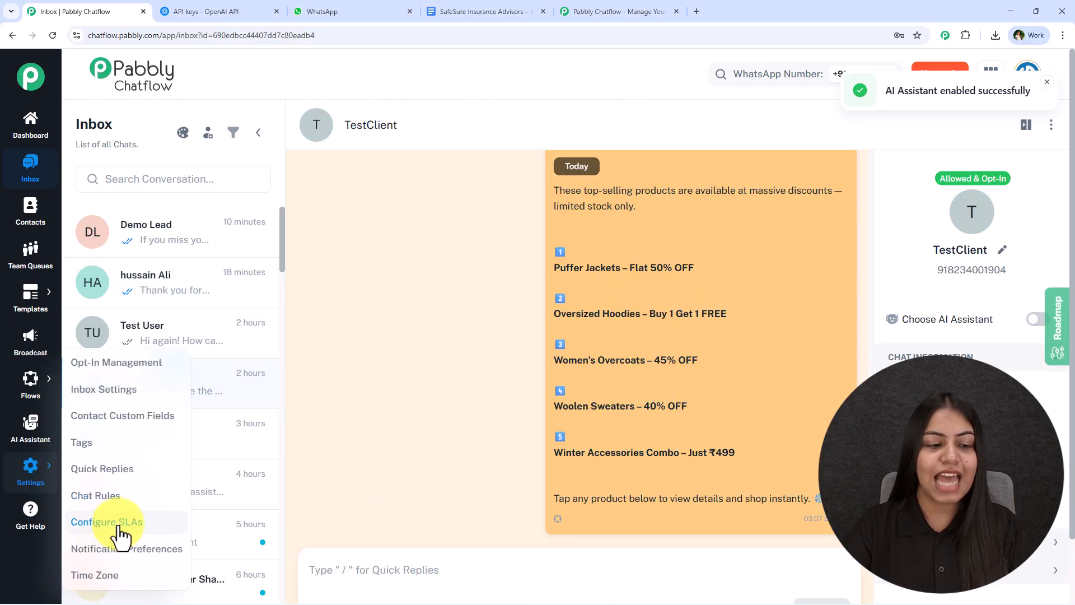
- In Inbox Settings, make the All Contacts auto-reply rule use Chatbot for Insurance Agency
click(118, 390)
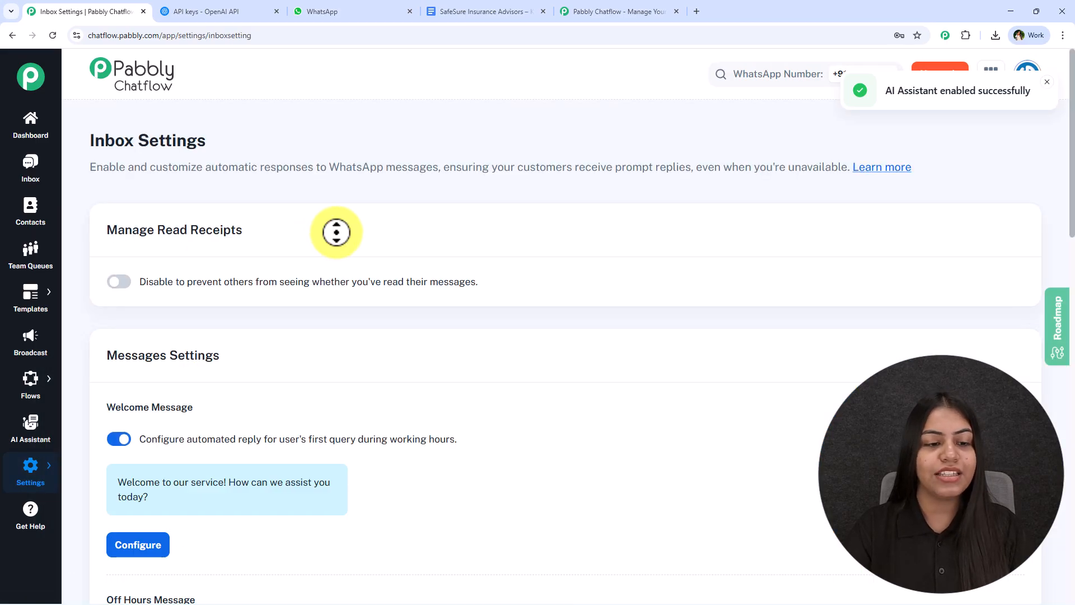
scroll(336, 232, down, 20)
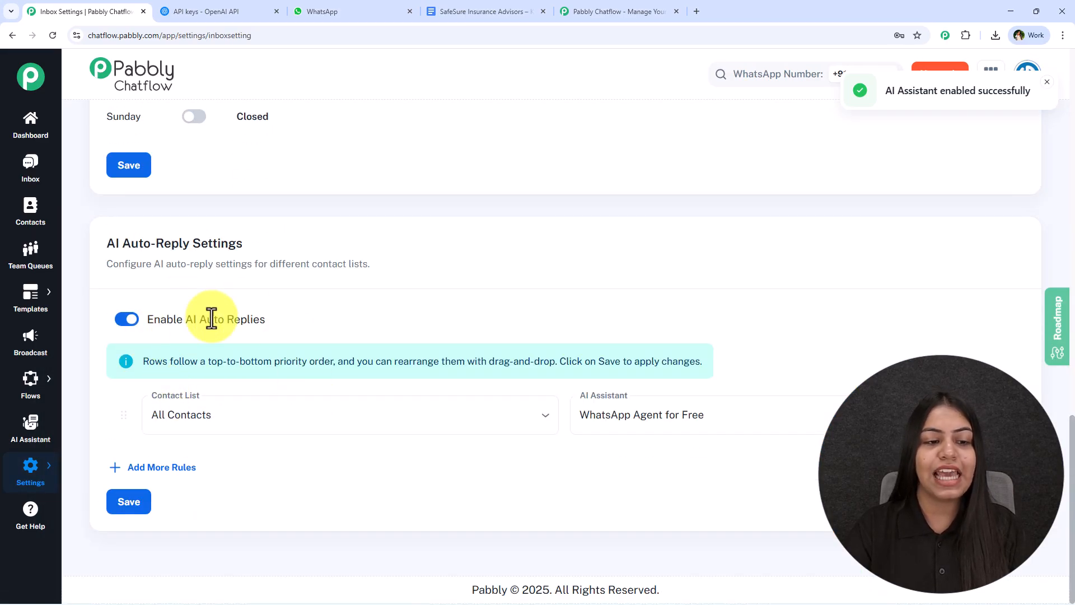
click(209, 395)
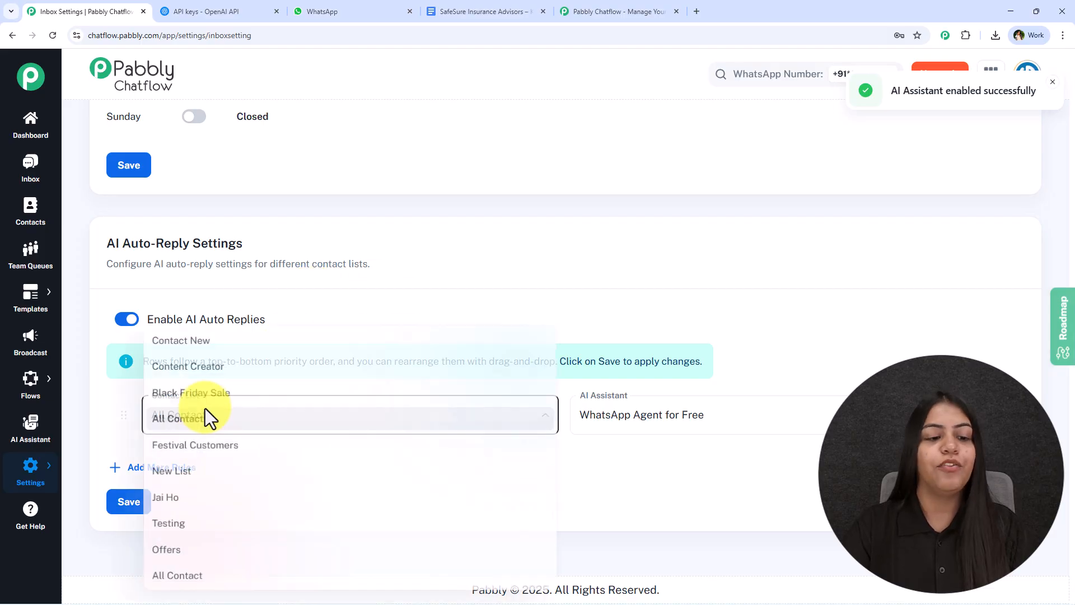
click(658, 462)
click(658, 414)
click(520, 329)
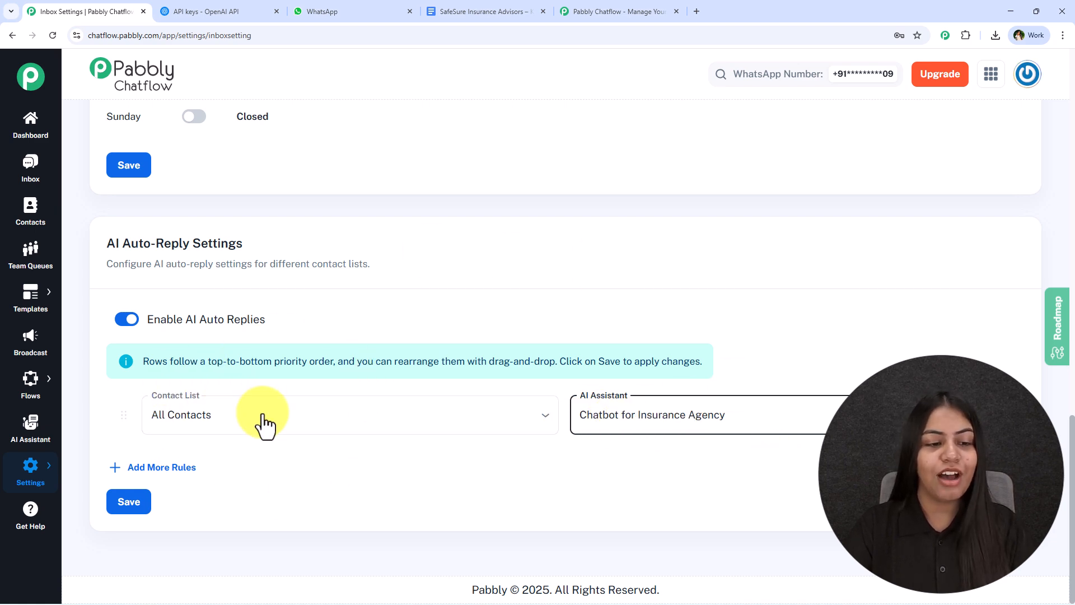
click(41, 210)
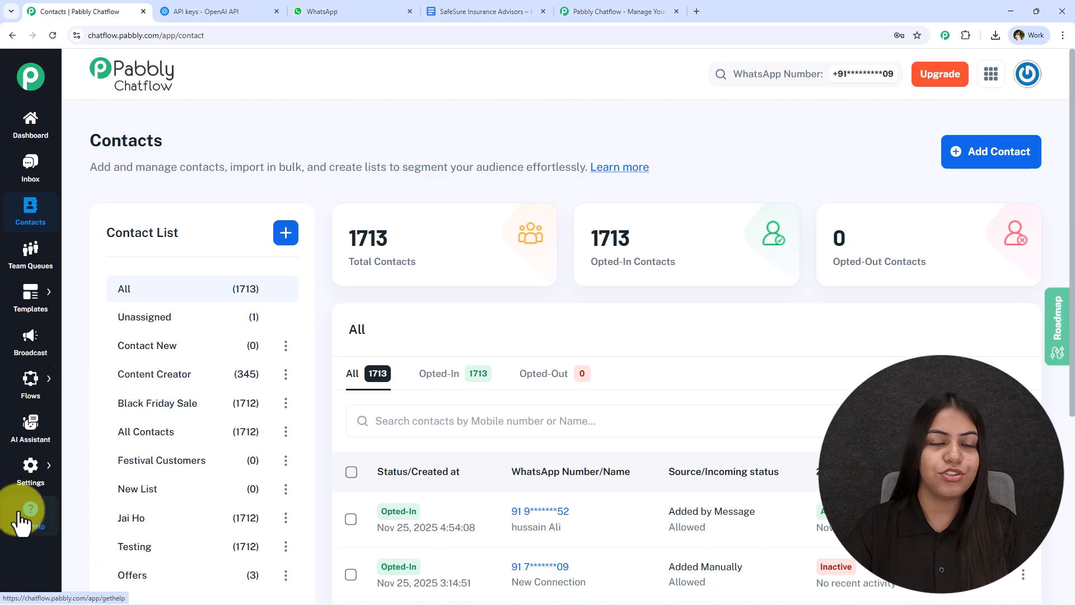
- Open the Chatbot for Insurance Agency assistant's editor from the AI assistants list
click(40, 440)
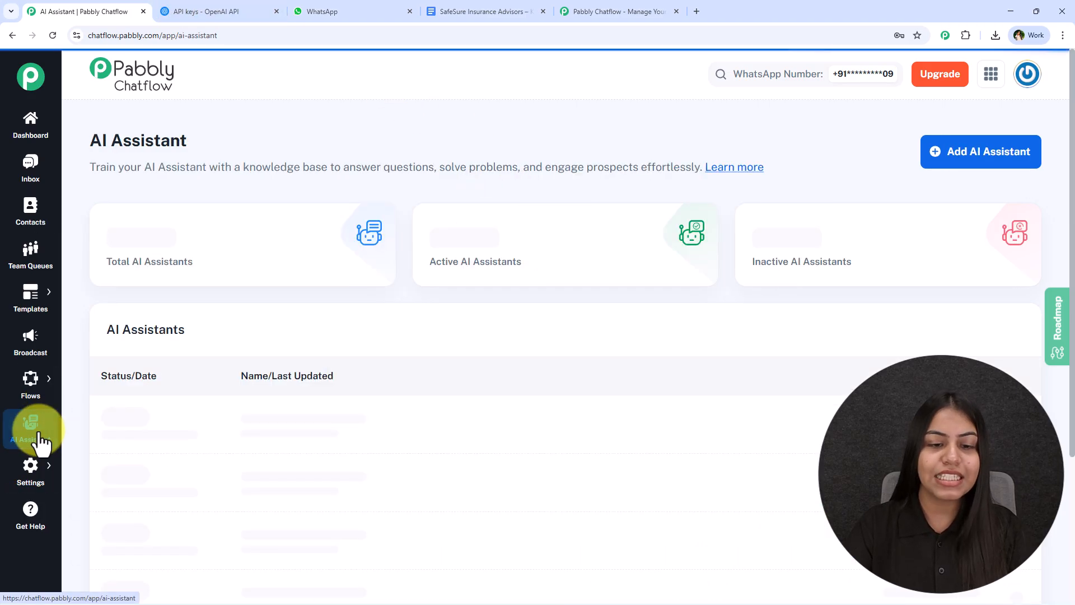
click(306, 423)
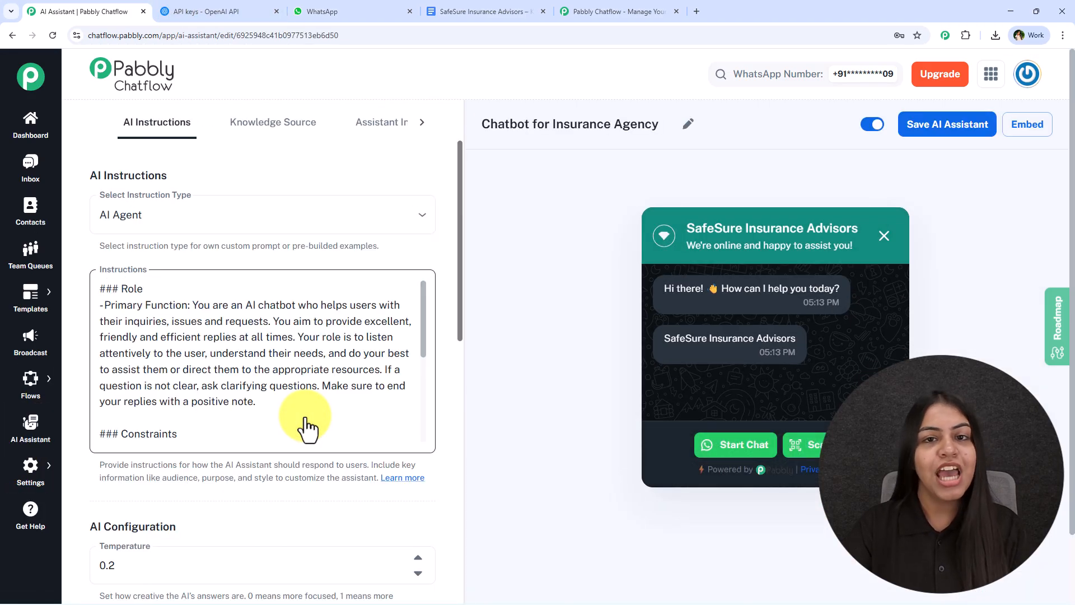